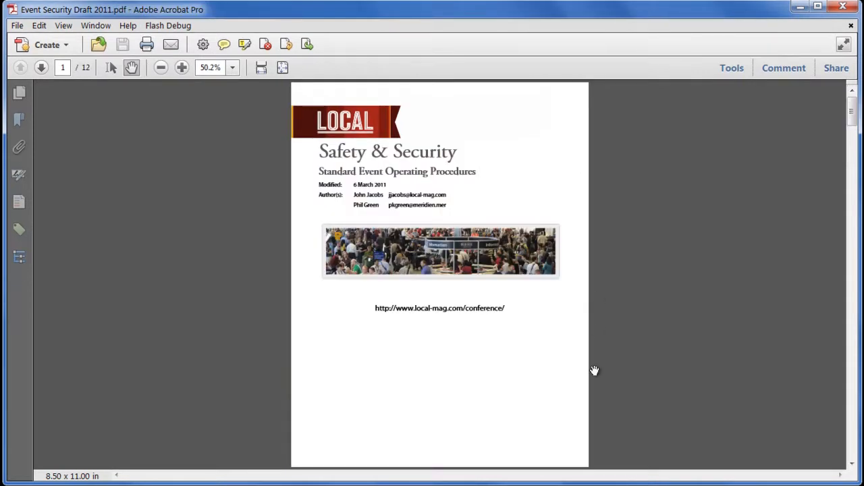
scroll(594, 370, down, 10)
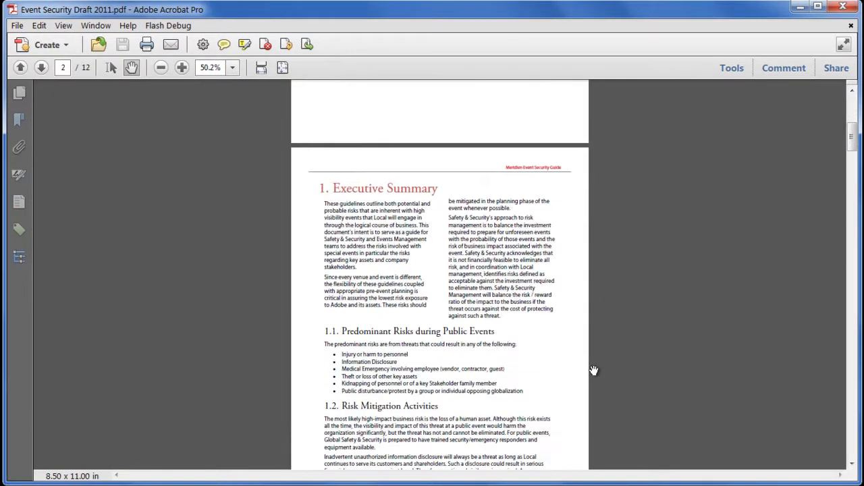
scroll(594, 370, down, 2)
scroll(594, 370, up, 8)
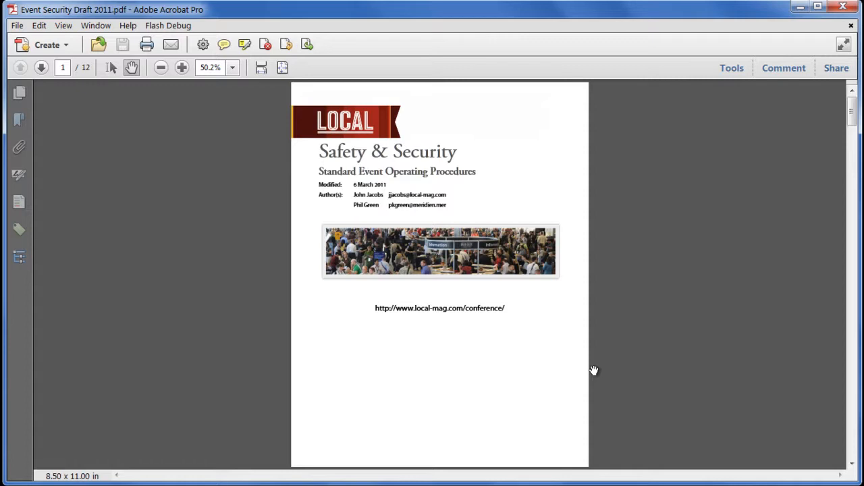
Step: Insert Event Security Summary Sheet.pdf before the first page of the document
click(731, 68)
click(747, 99)
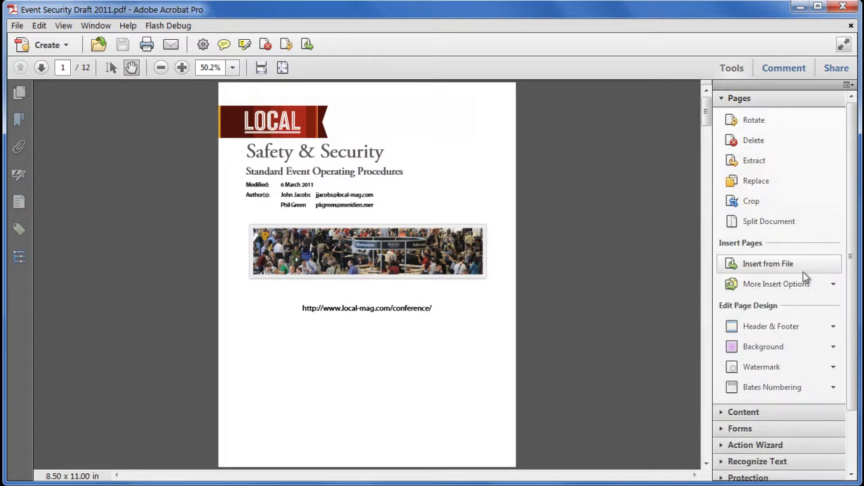
click(19, 92)
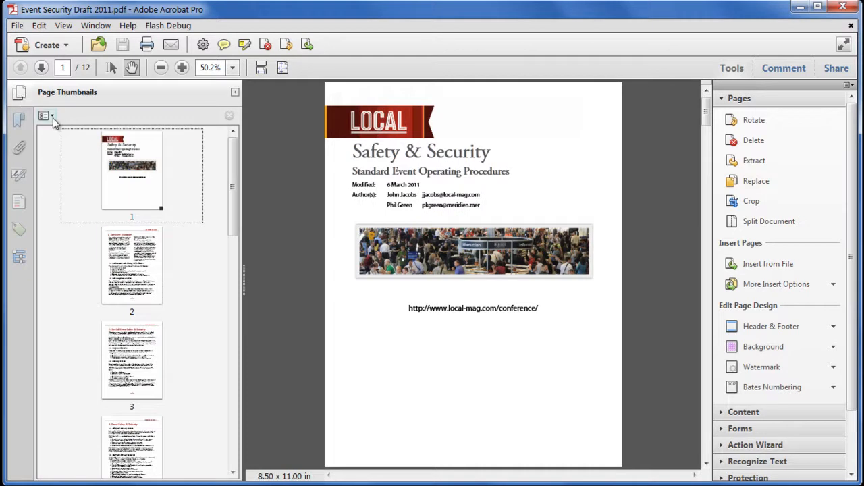
click(48, 116)
mouse_move(135, 135)
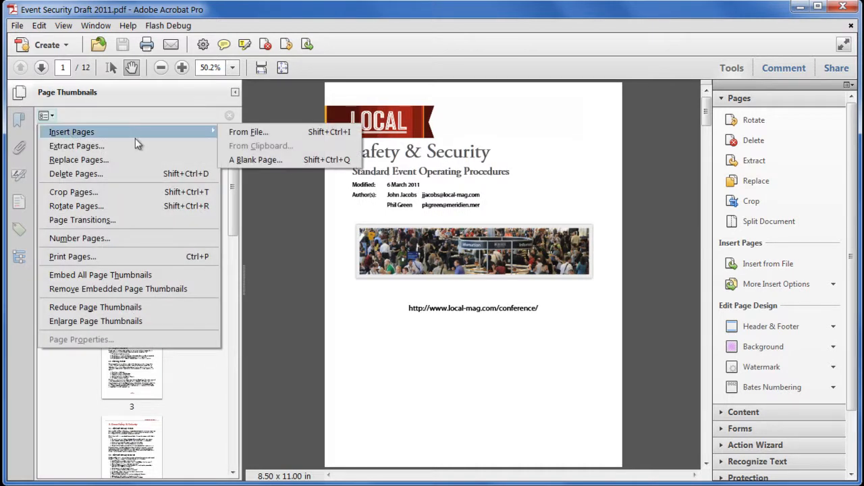
click(288, 135)
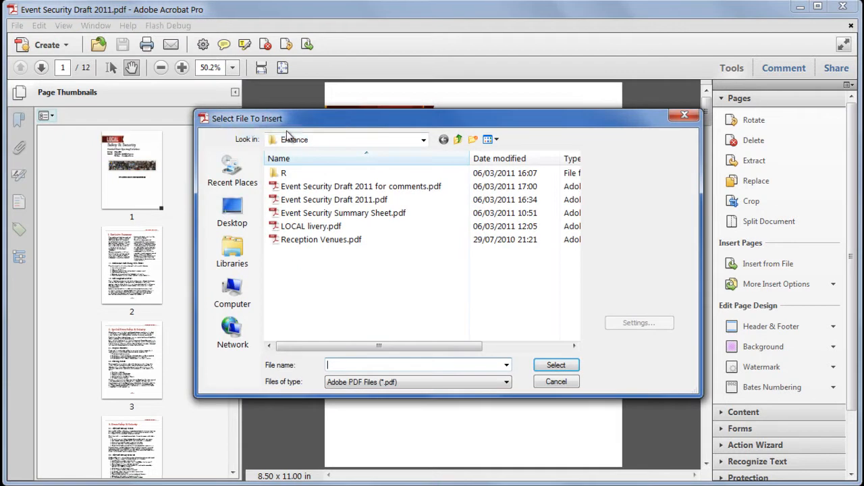
click(391, 216)
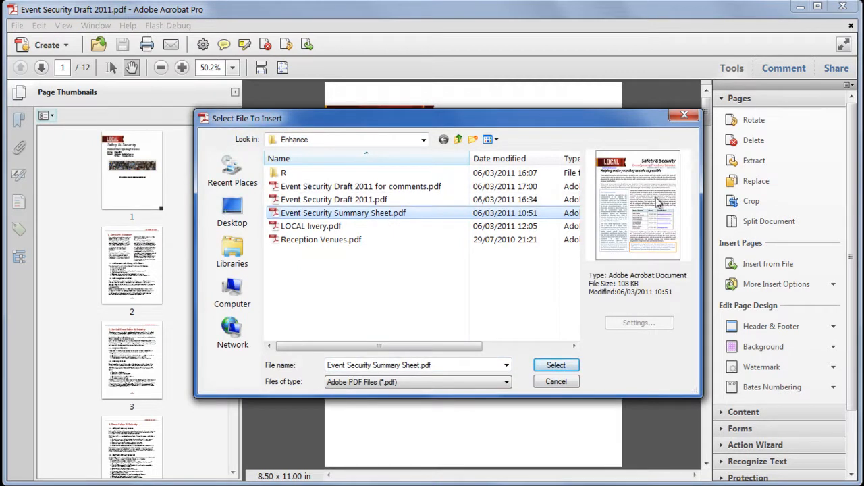
click(569, 367)
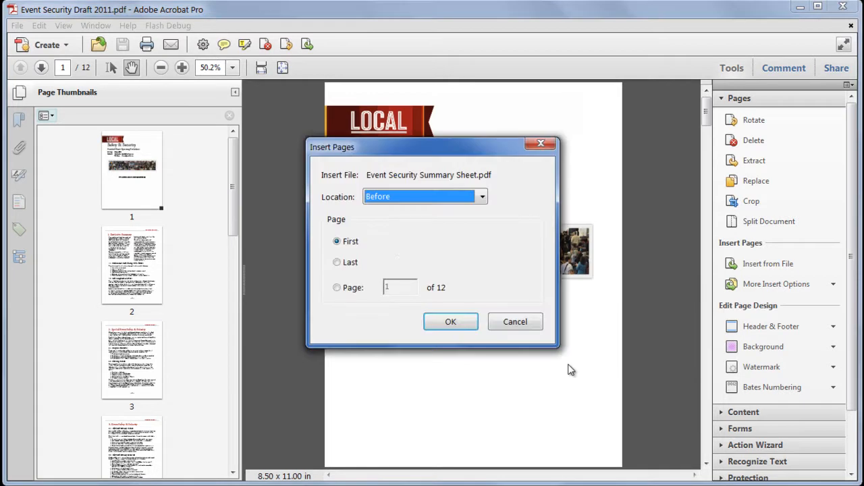
click(389, 199)
click(392, 199)
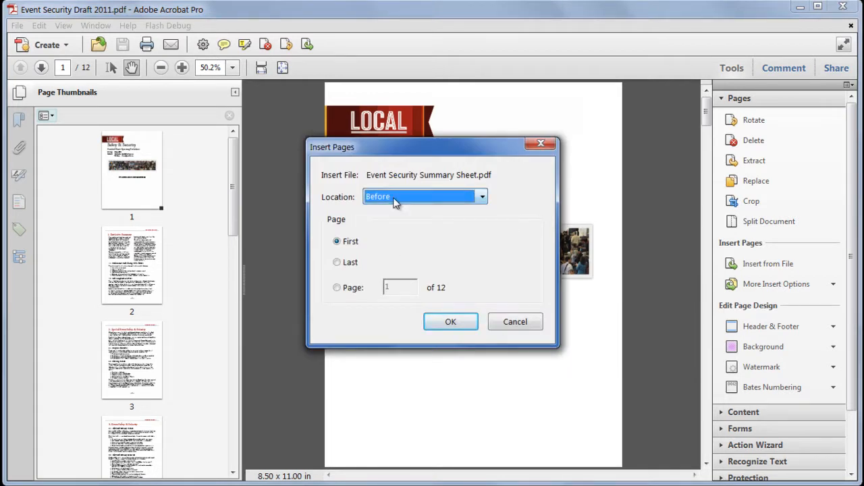
click(449, 322)
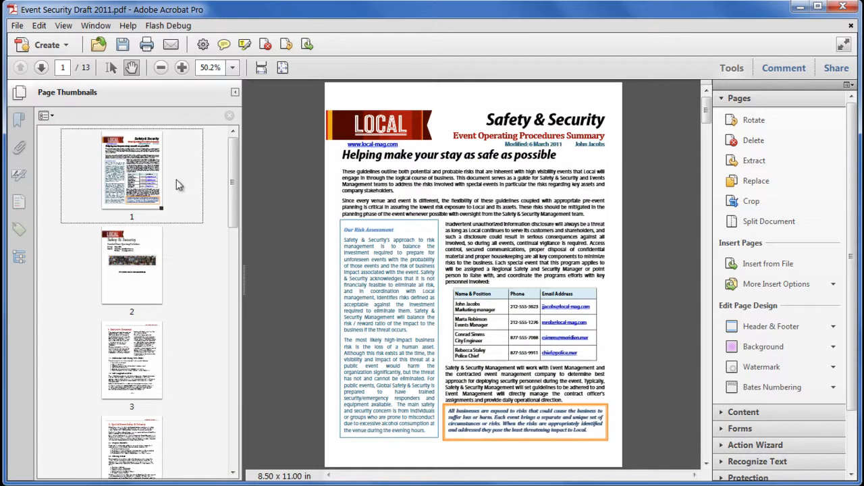
Step: Compare the thumbnail numbers of the pages following the inserted sheet with the page numbers printed in their footers
click(144, 298)
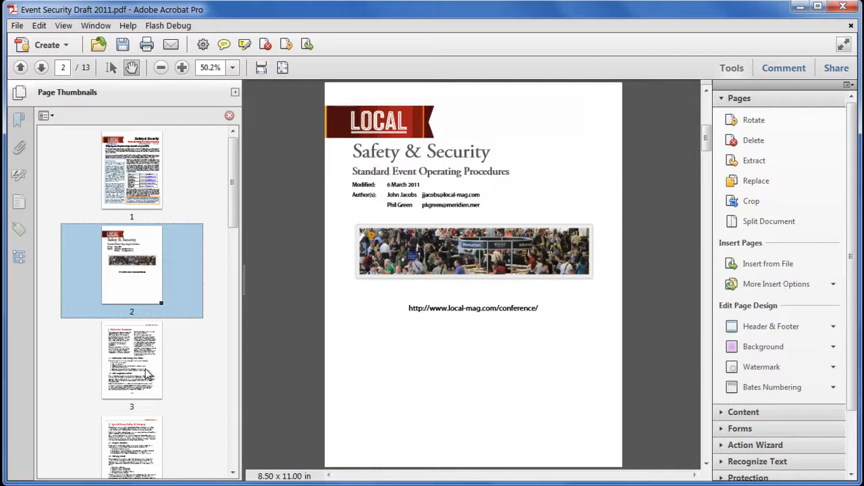
click(149, 377)
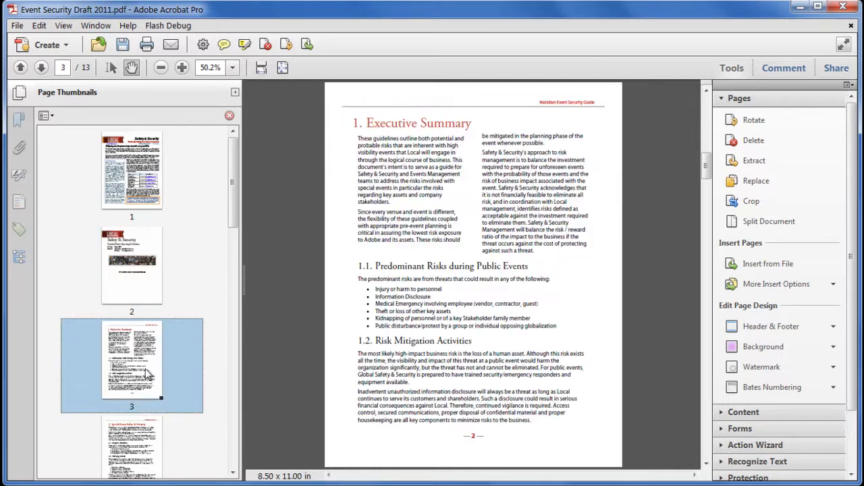
click(142, 299)
click(732, 68)
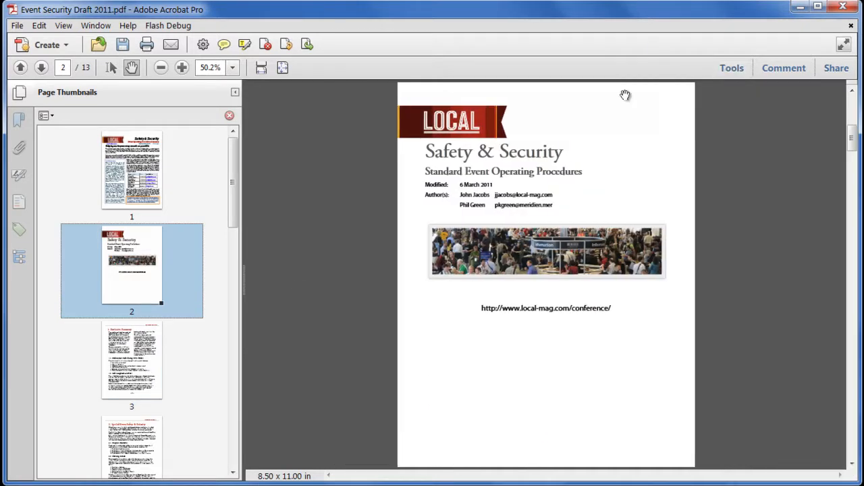
click(261, 68)
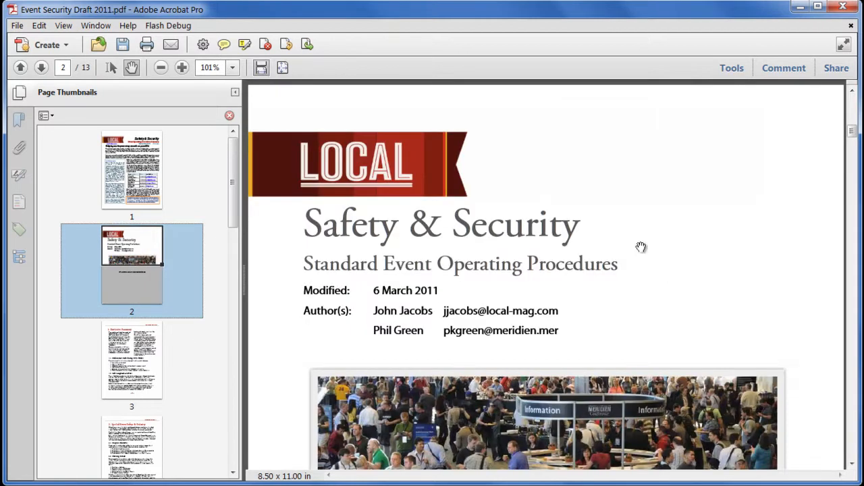
drag(851, 132, 856, 186)
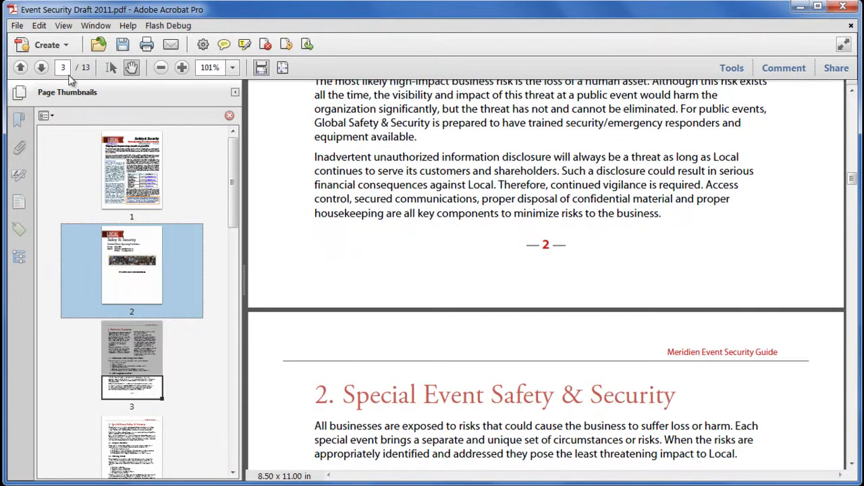
Step: Renumber only the inserted summary page as a new section using the lowercase Roman style i, ii, iii
click(138, 165)
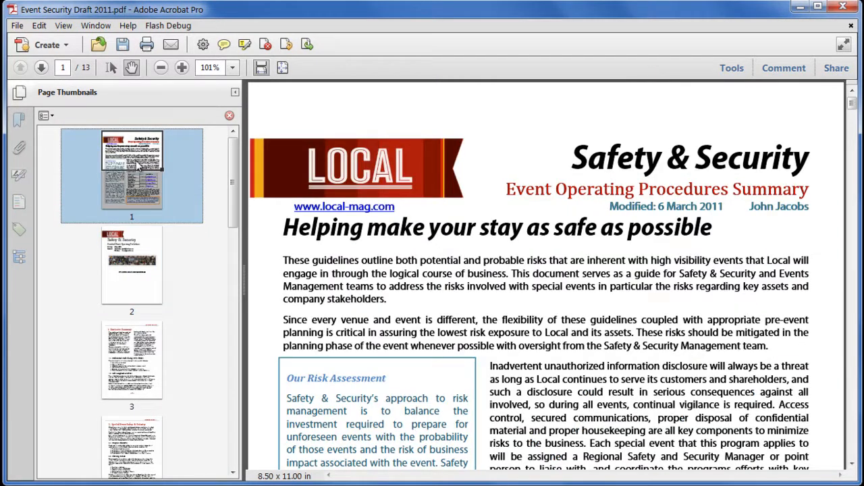
right_click(133, 156)
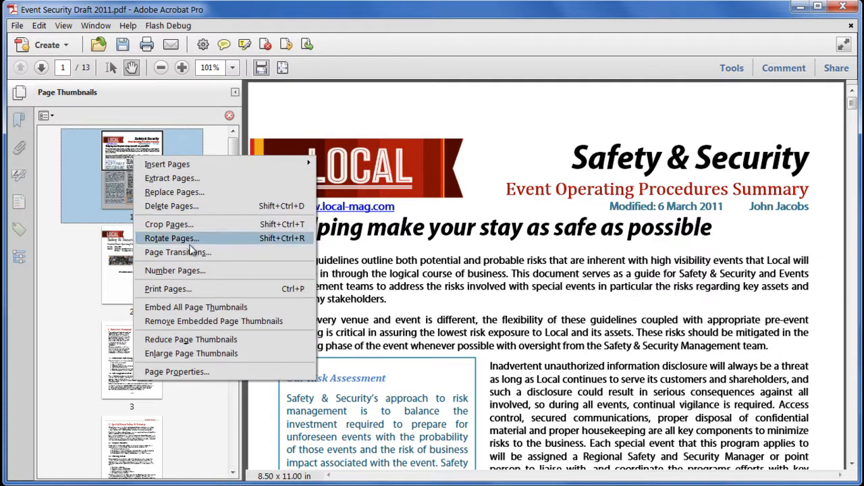
click(220, 272)
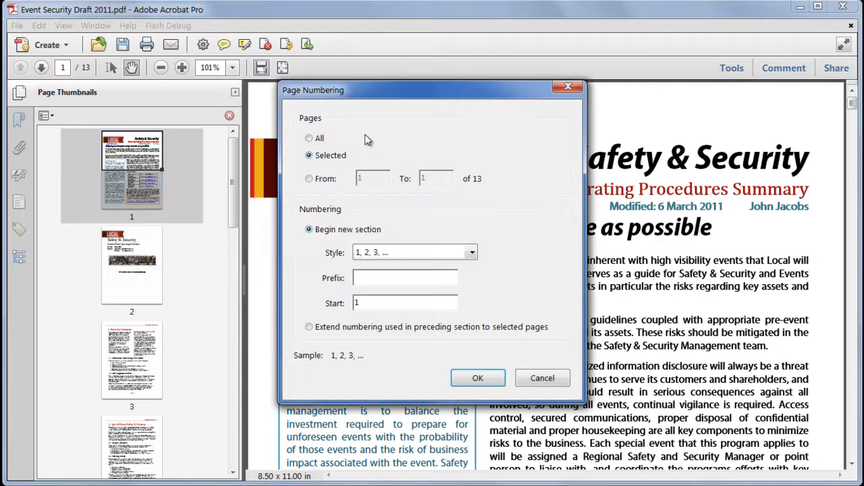
click(378, 252)
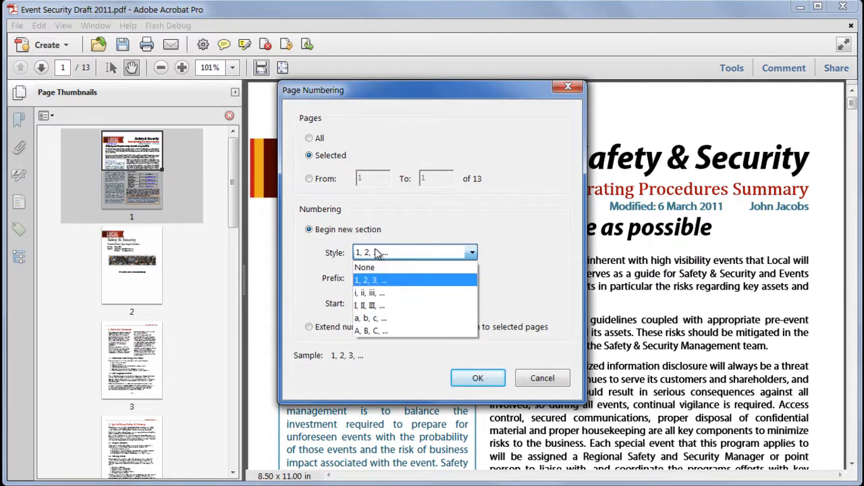
click(396, 294)
click(480, 378)
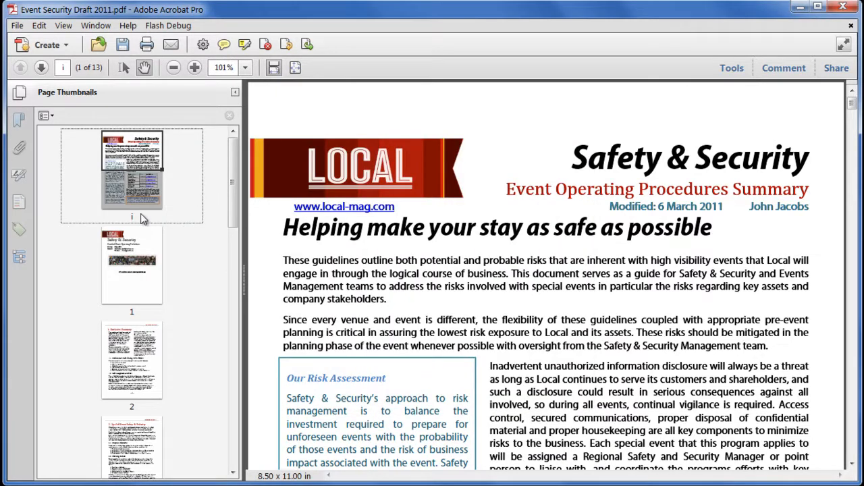
Step: Check the thumbnail labels of the following pages, and go to page 8 to compare its printed footer number
click(145, 296)
click(156, 354)
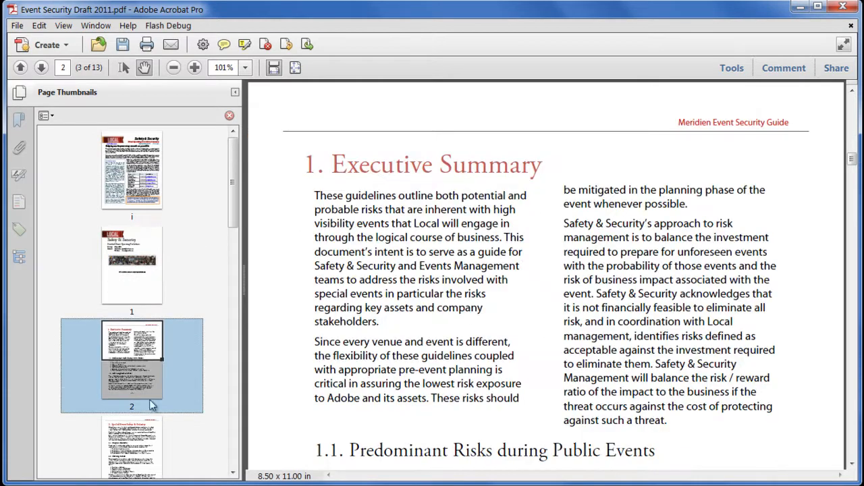
click(147, 459)
click(62, 68)
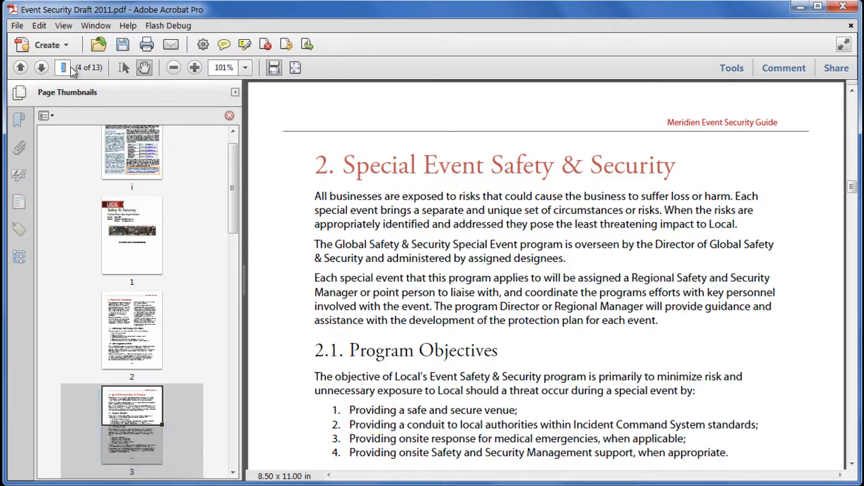
text(8)
key(Return)
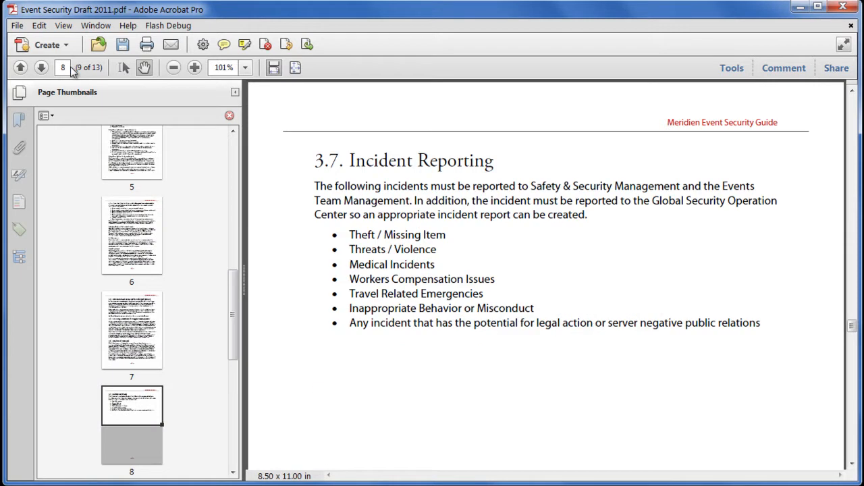
scroll(458, 330, down, 10)
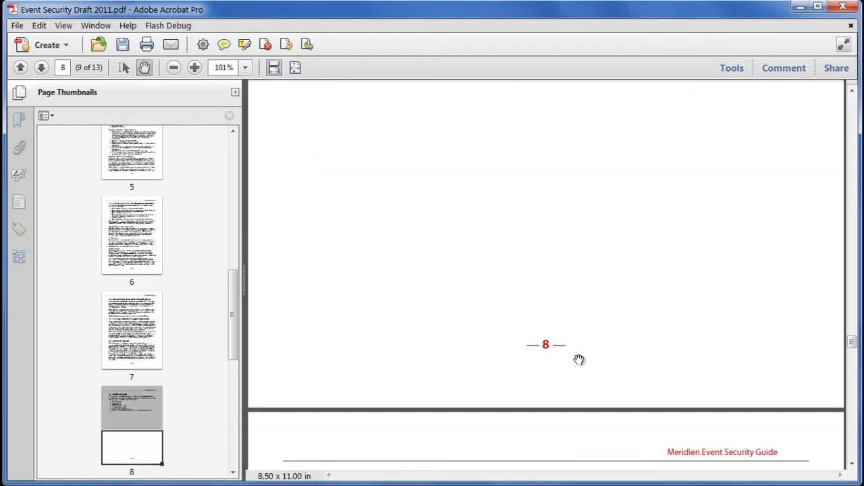
Step: Add a new header and footer without replacing the existing one, with CONFIDENTIAL as the center header text
click(235, 92)
click(296, 68)
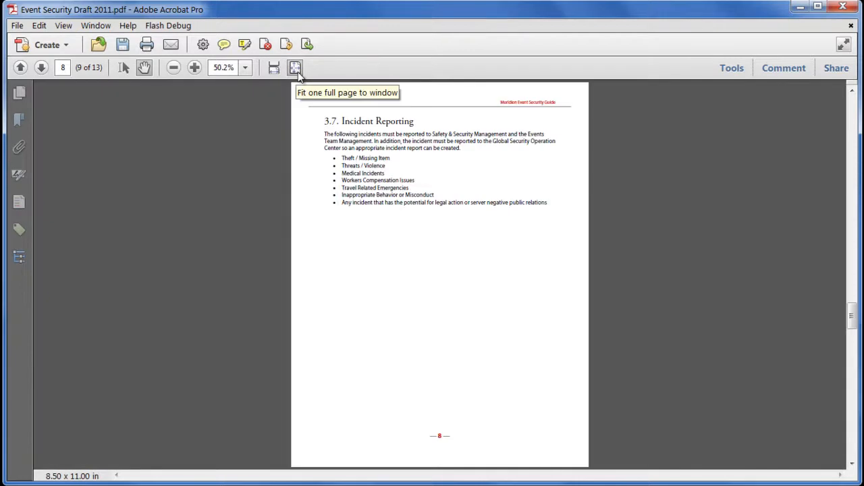
click(734, 70)
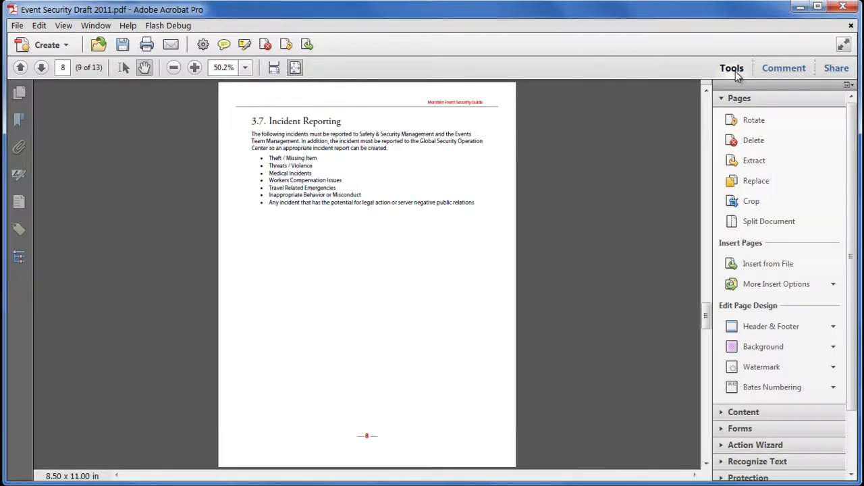
click(794, 326)
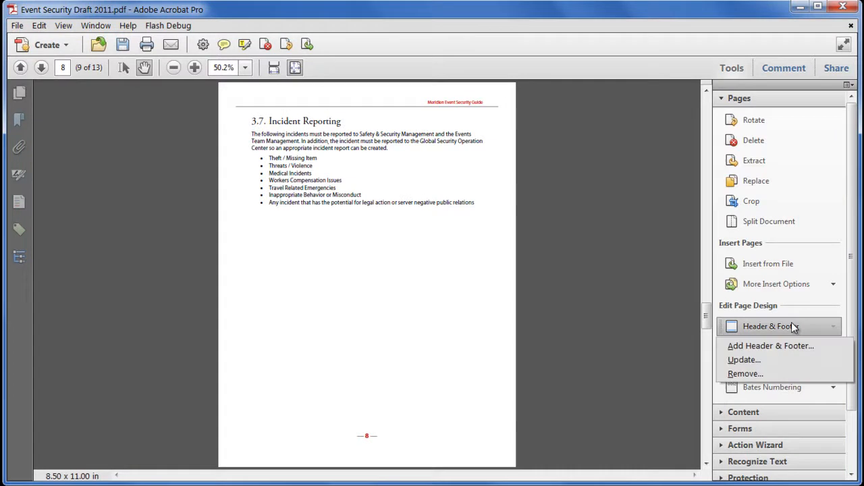
click(825, 346)
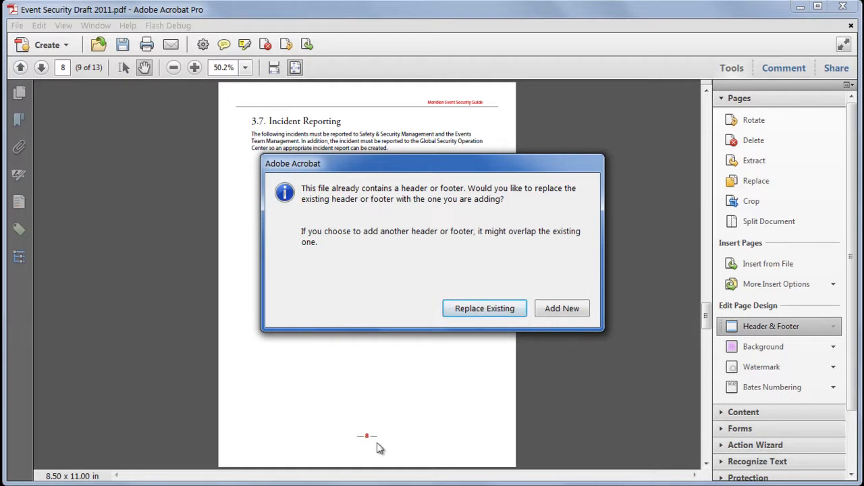
click(558, 312)
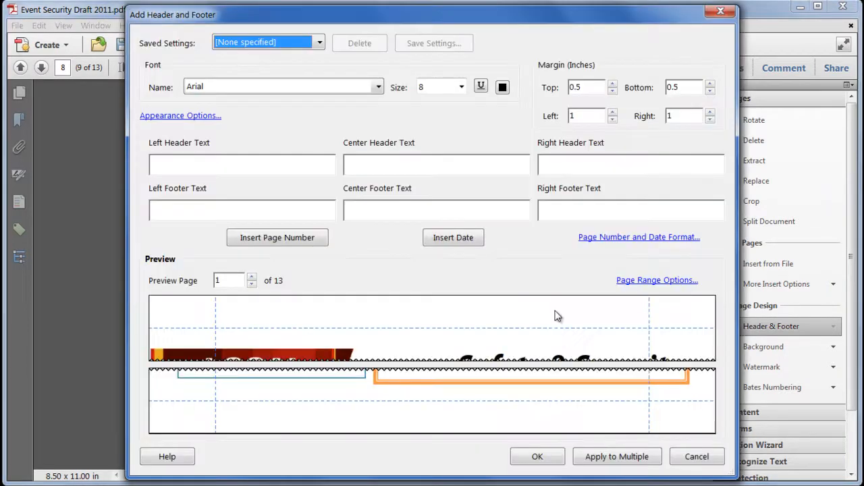
click(366, 160)
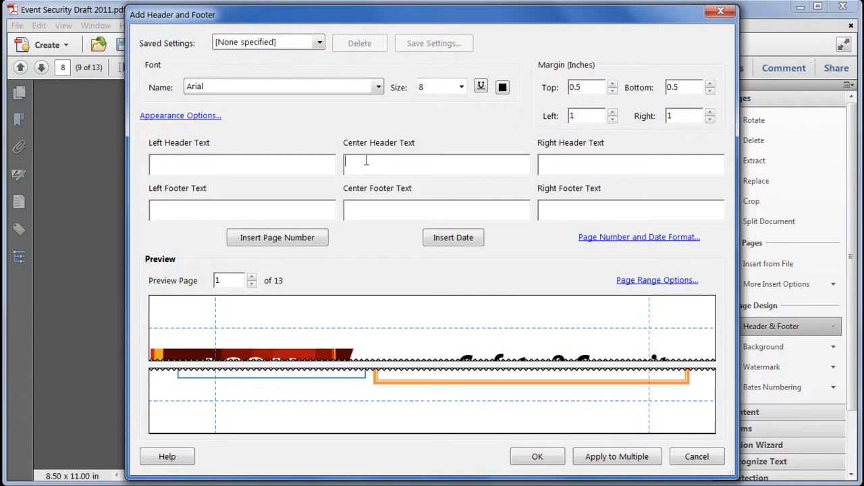
text(CONFIDENTIAL)
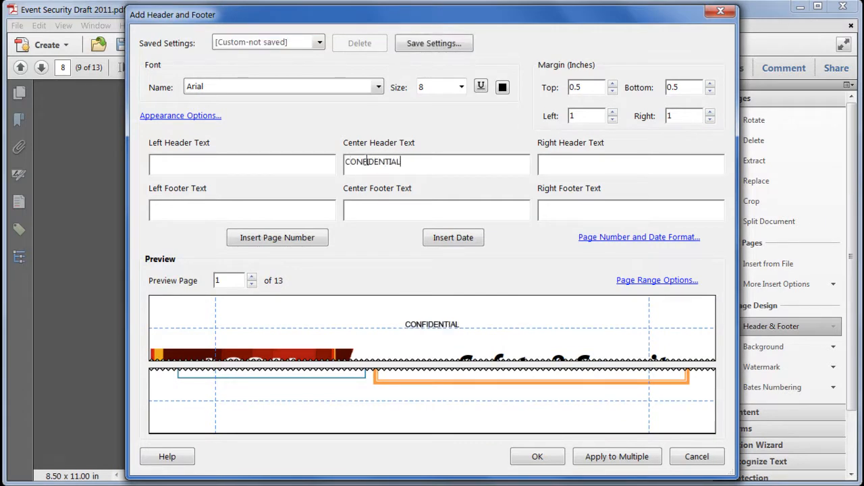
Step: Set the left footer text to ©2011 LOCAL and start the center footer text with "Issued on"
click(288, 206)
text(©2011 LOCAL)
key(Tab)
text(Iss)
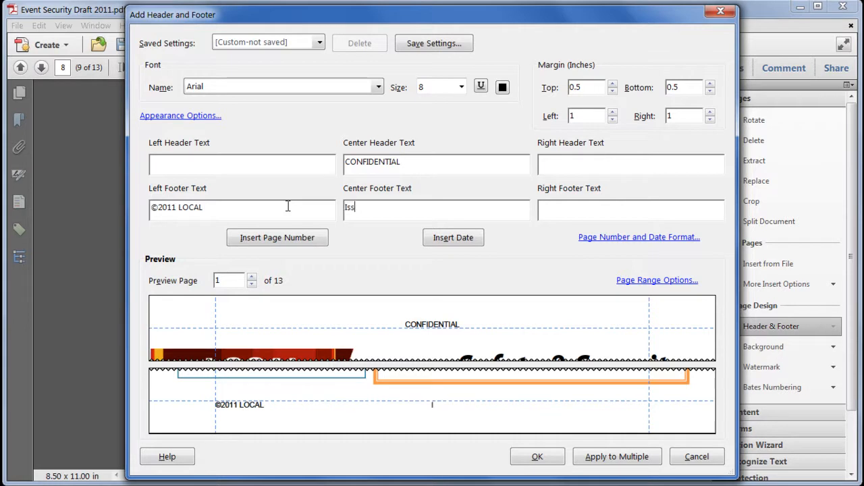
text(ued on)
Step: Set the date format to dd.mm.yyyy and insert the date after "Issued on" in the center footer
click(597, 237)
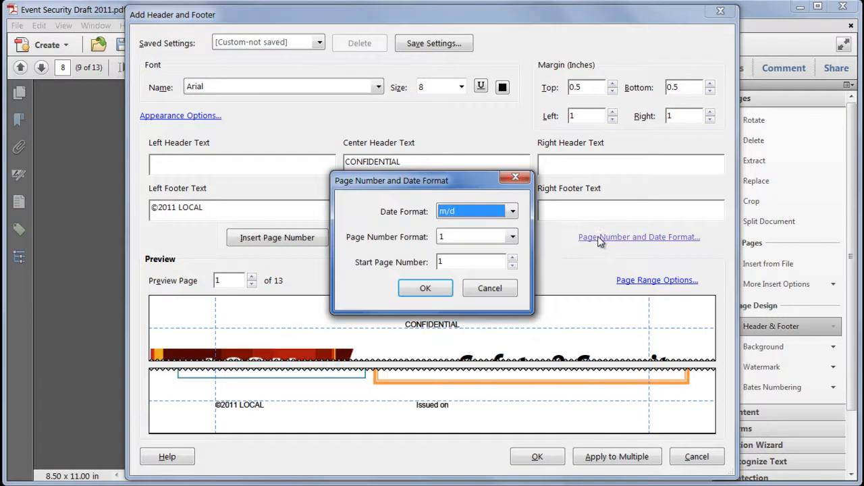
click(512, 212)
scroll(477, 297, down, 4)
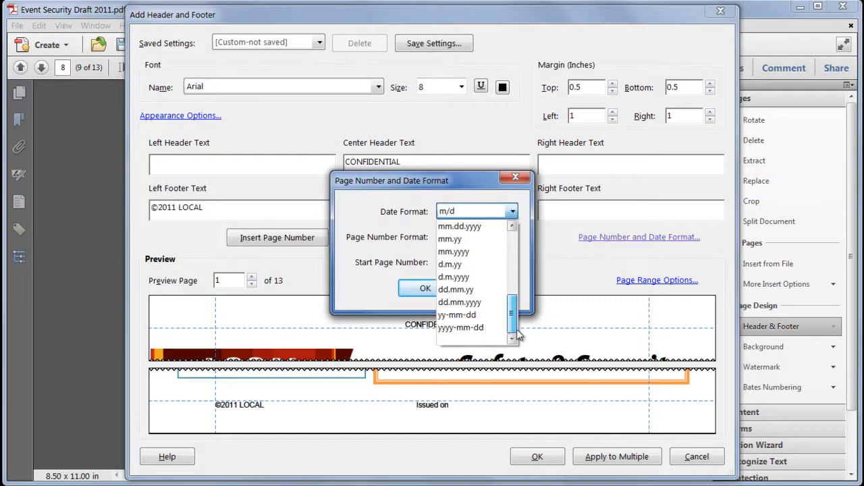
click(475, 304)
click(426, 289)
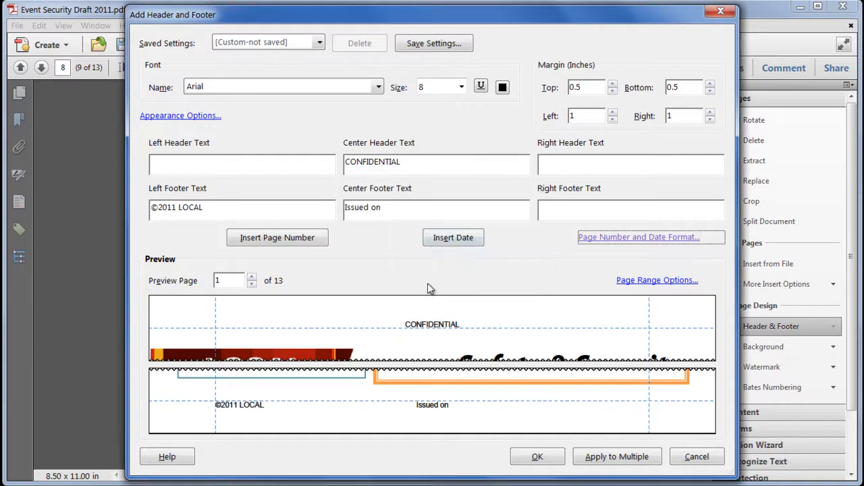
click(455, 240)
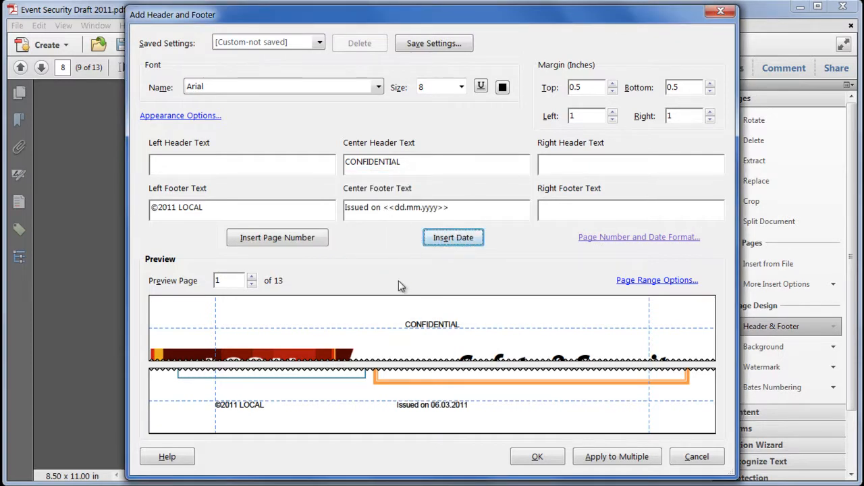
Step: Format the header and footer text as Arial Black Bold, size 14, in dark orange
click(378, 86)
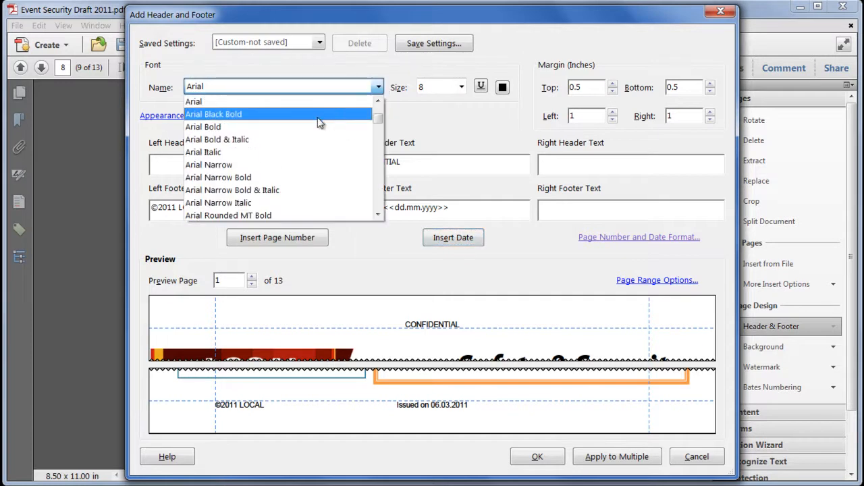
click(323, 114)
click(462, 87)
click(446, 165)
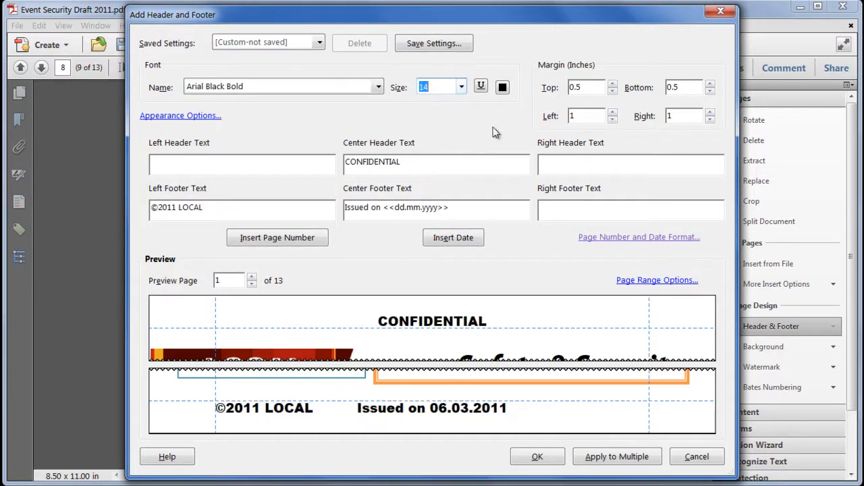
click(502, 86)
click(512, 101)
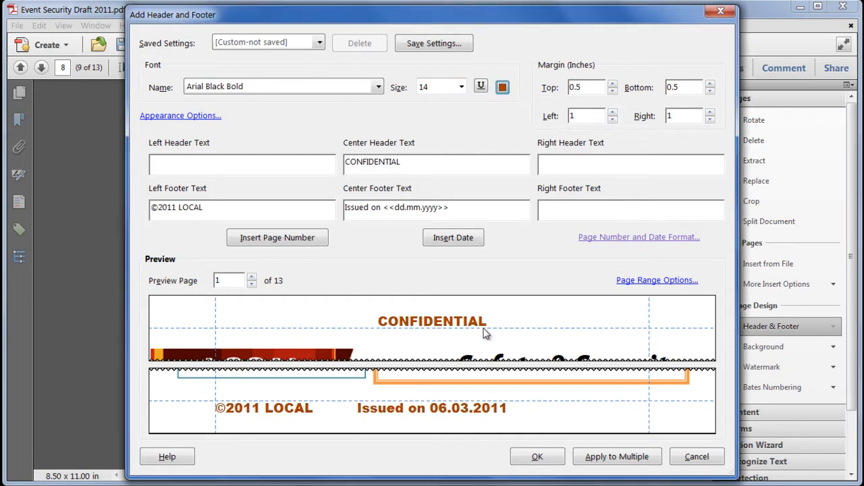
Step: Limit the header and footer to pages 2 to 13, and preview page 2
click(658, 281)
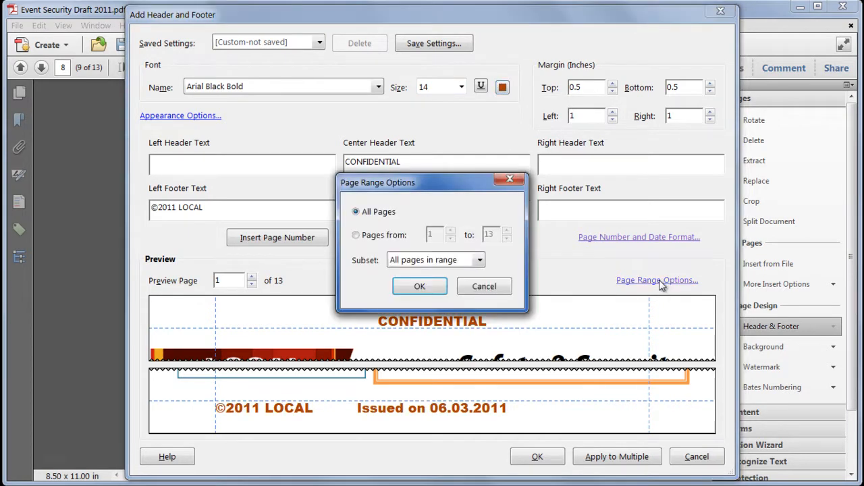
click(390, 238)
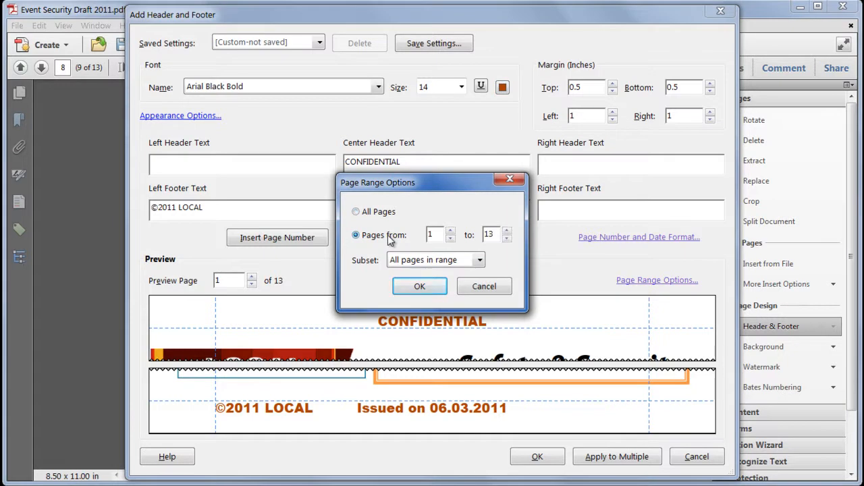
click(451, 231)
click(419, 287)
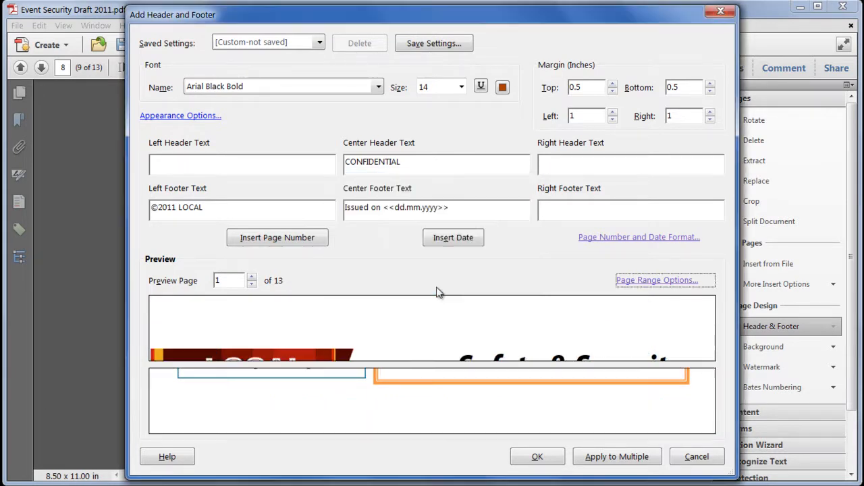
click(252, 278)
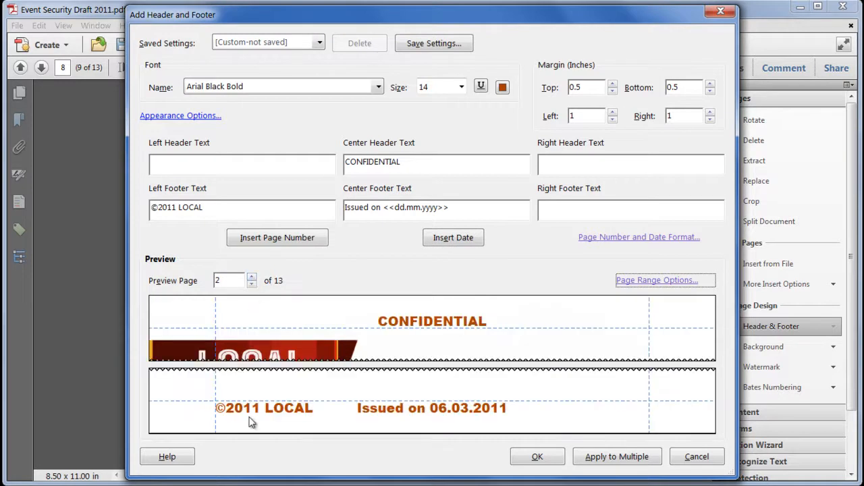
Step: Reduce the left margin of the header and footer, and apply them to the document
click(613, 119)
click(612, 120)
click(612, 119)
click(612, 120)
click(612, 120)
click(612, 119)
click(540, 456)
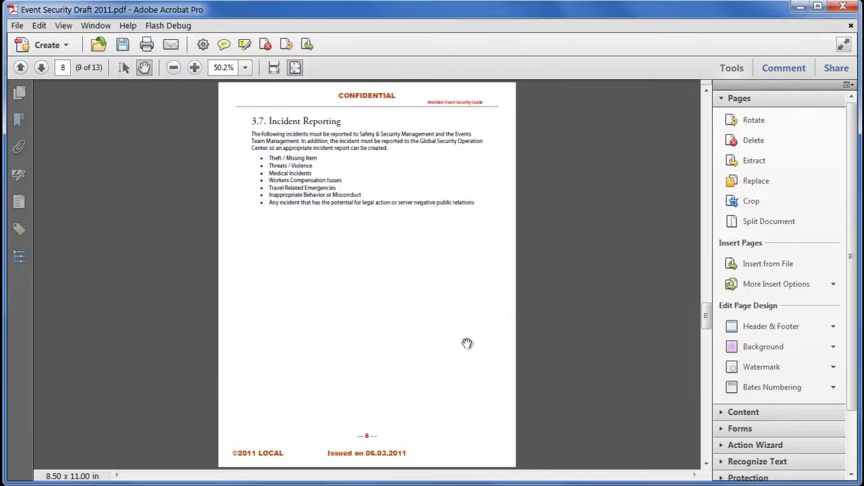
scroll(467, 343, up, 10)
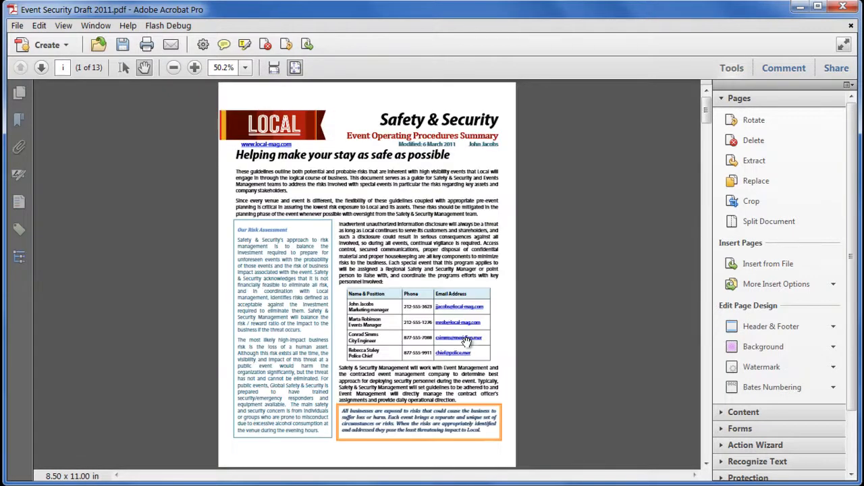
scroll(467, 343, down, 1)
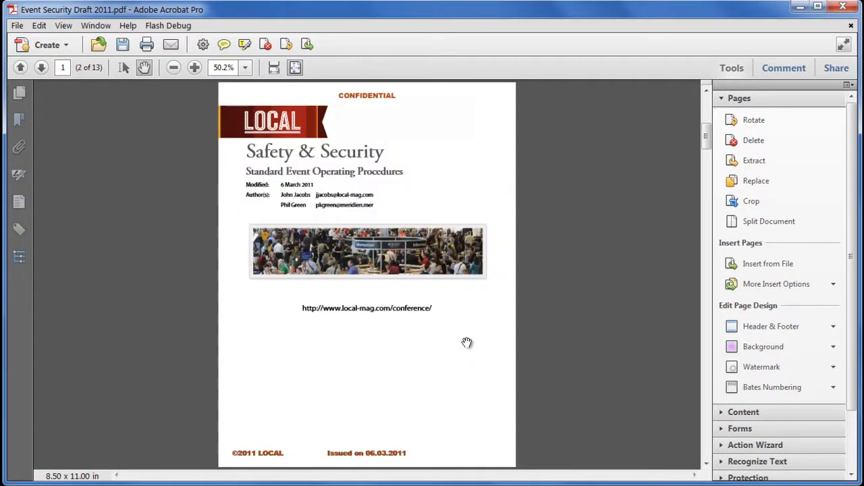
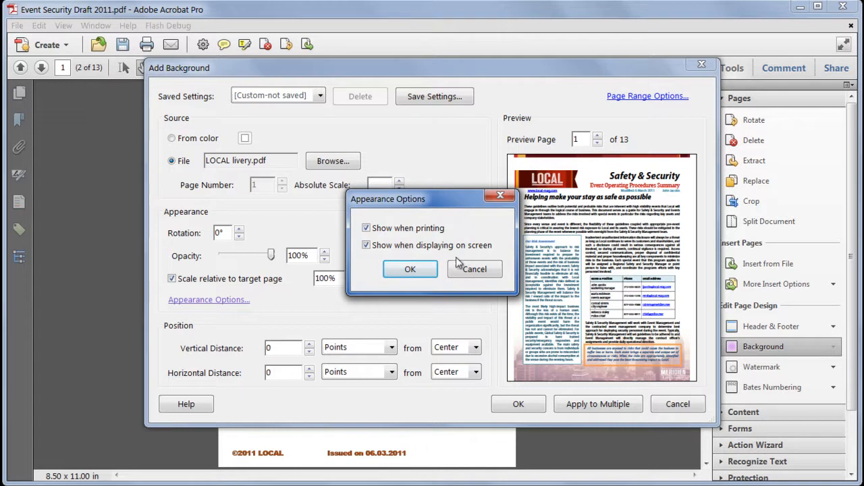
Step: Keep the LOCAL livery.pdf background shown both in print and on screen, apply it to the document, and check the pages
click(426, 269)
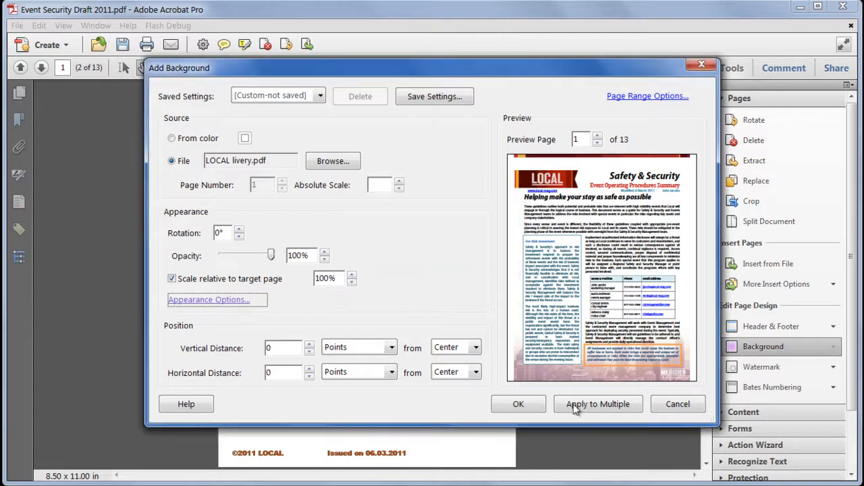
click(527, 403)
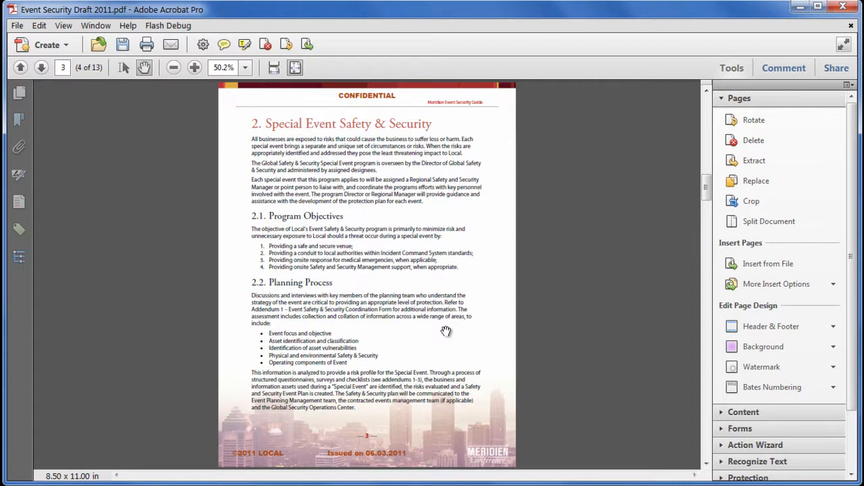
scroll(445, 331, up, 4)
scroll(446, 331, up, 2)
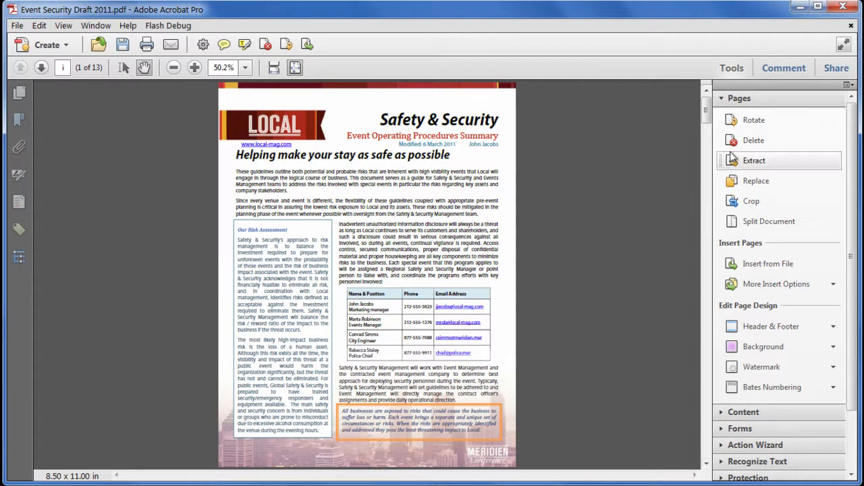
Step: Start a new text watermark reading "PRERELEASE COPY" on the first line and "DO NOT PUBLISH" on the second
click(792, 370)
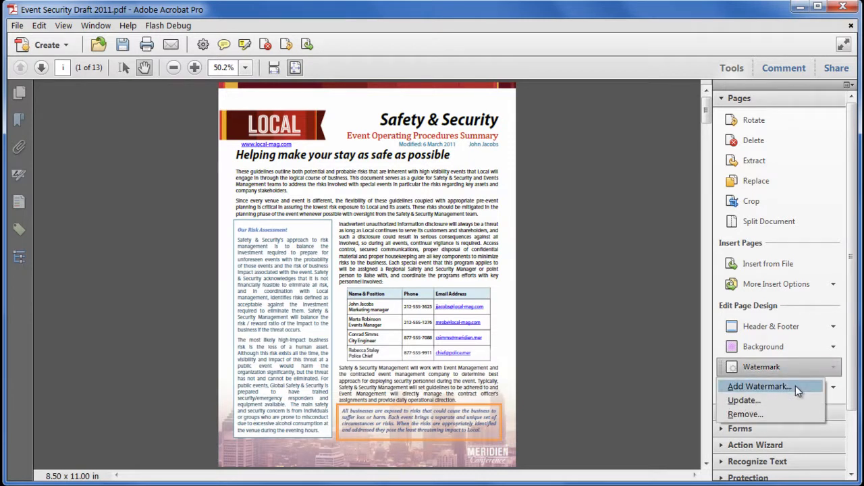
click(796, 386)
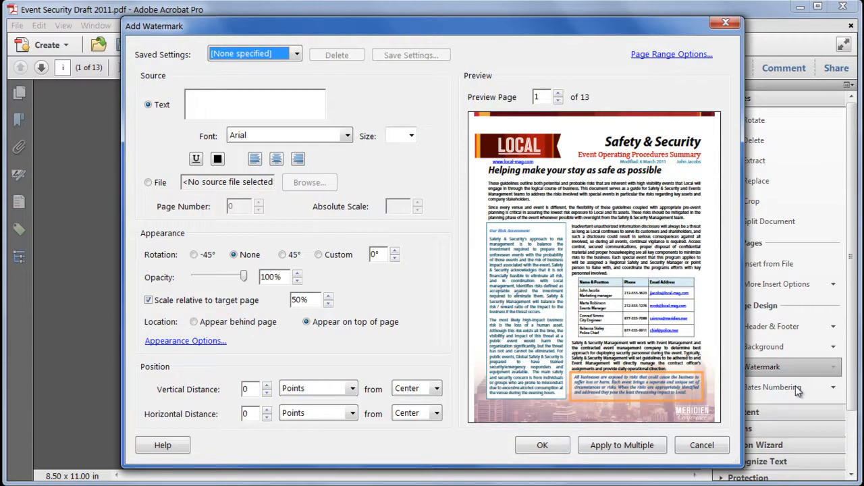
click(241, 105)
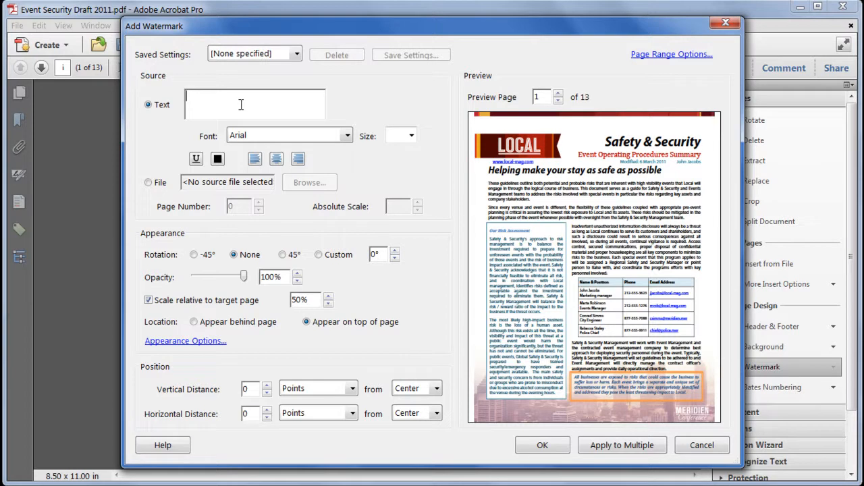
text(PRE)
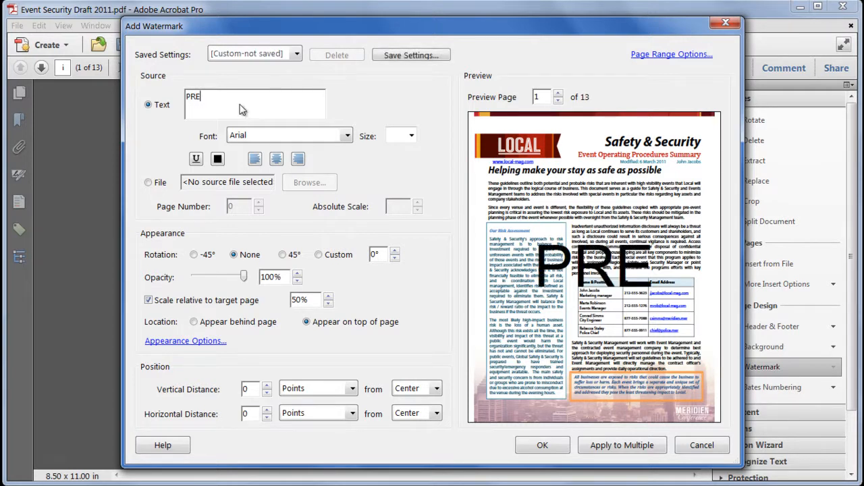
text(RELEAS)
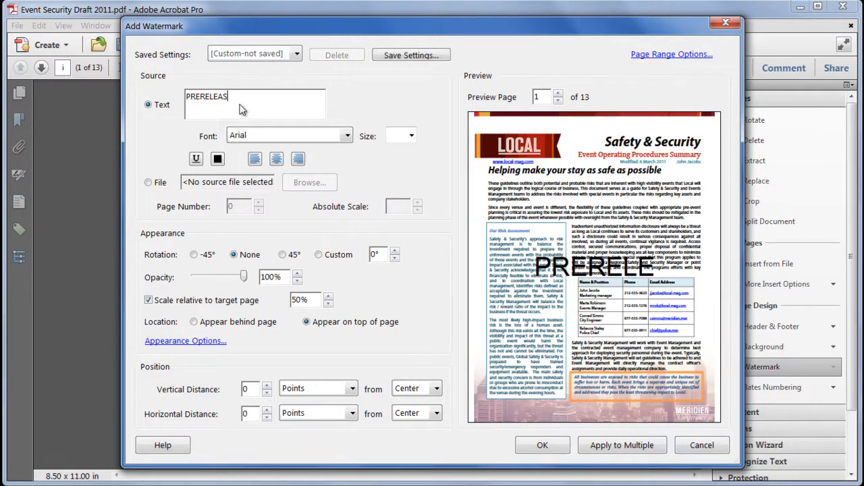
text(E COPY)
key(Return)
text(DO NOT PUBLISH)
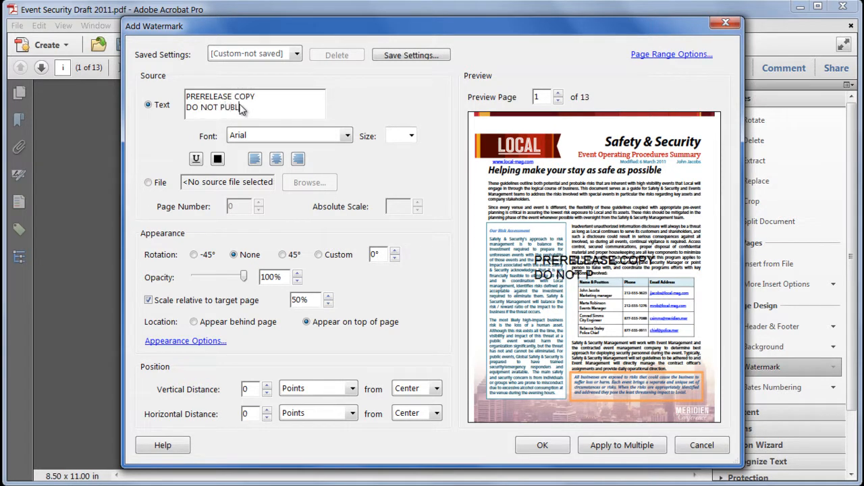
Step: Center the two lines of watermark text and color them red
click(278, 164)
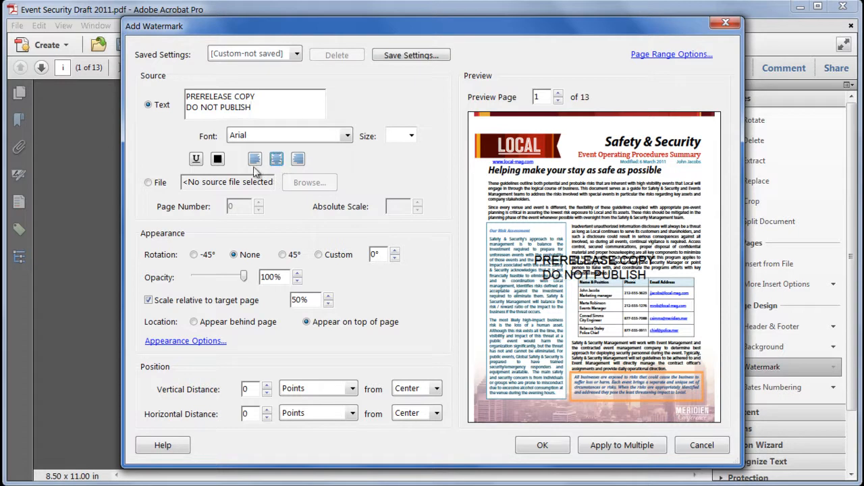
click(216, 163)
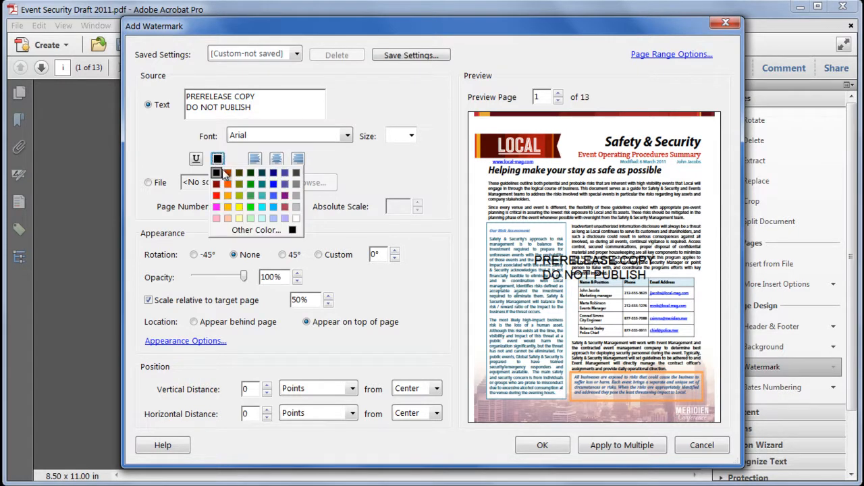
click(216, 195)
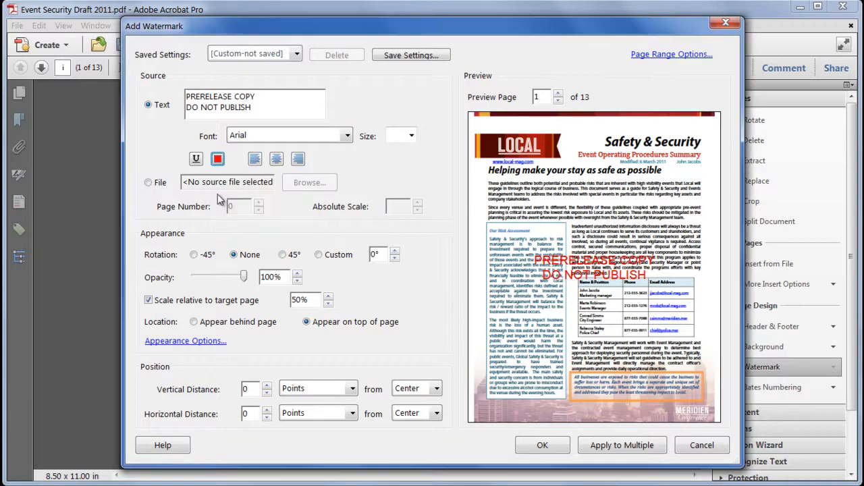
Step: Set the watermark to 80% scale relative to the target page, a custom rotation of 60° and 20% opacity
double_click(308, 300)
text(80)
key(Tab)
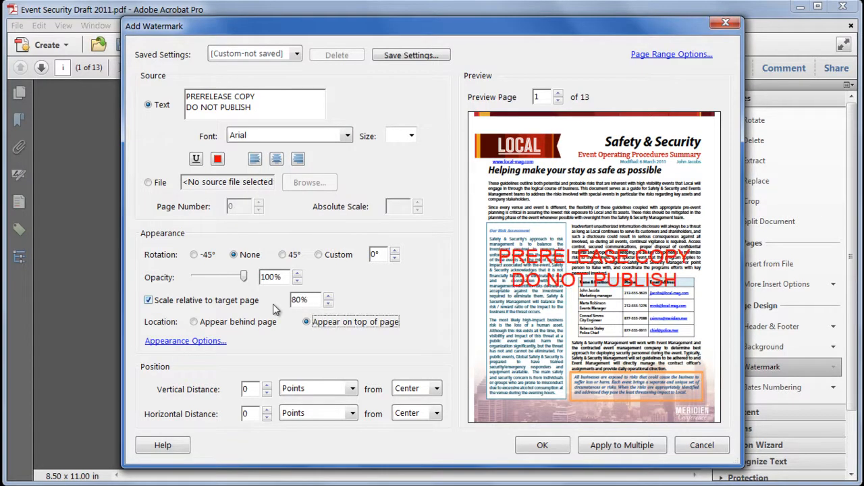
click(326, 260)
click(383, 255)
text(60)
key(Tab)
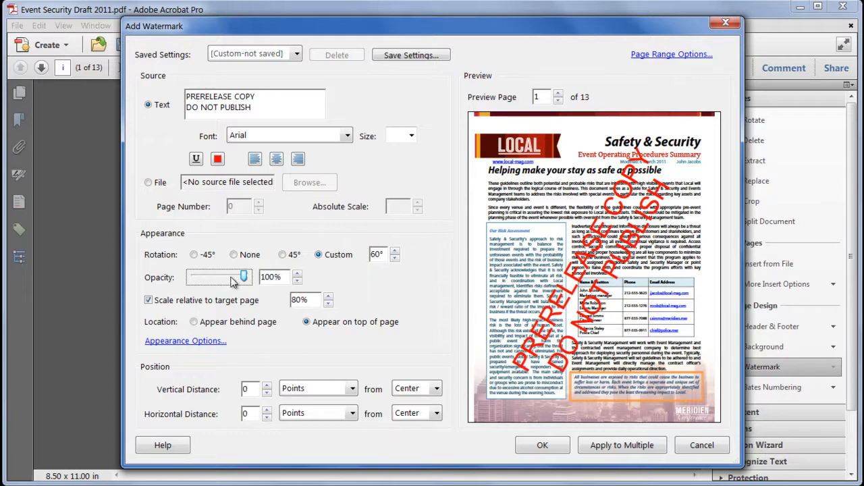
drag(244, 278, 209, 283)
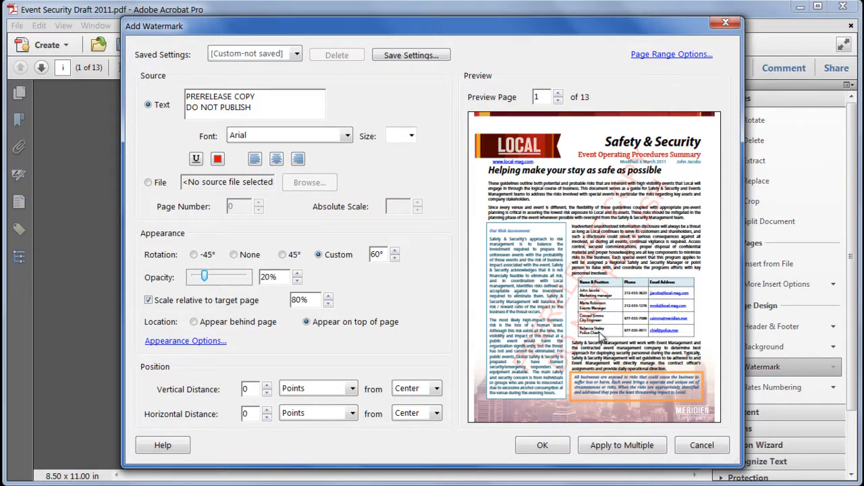
Step: Set the watermark's appearance options so that it shows when printing but not when displaying on screen
click(201, 343)
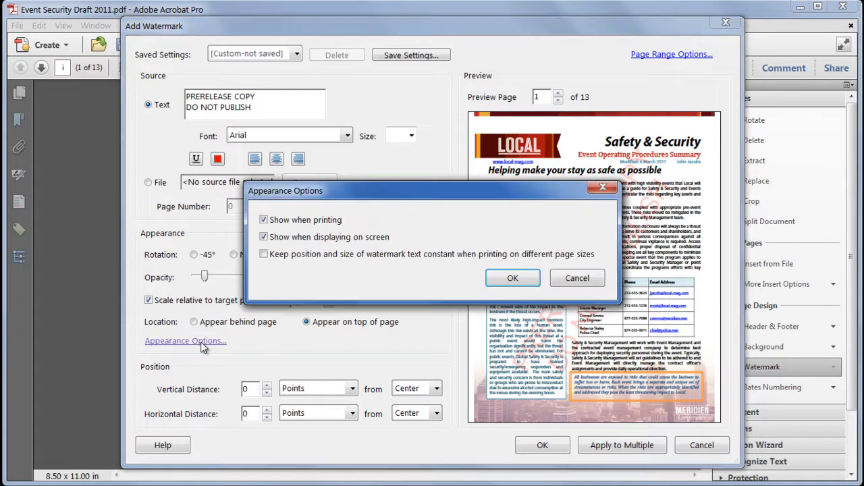
click(316, 240)
drag(432, 187, 278, 143)
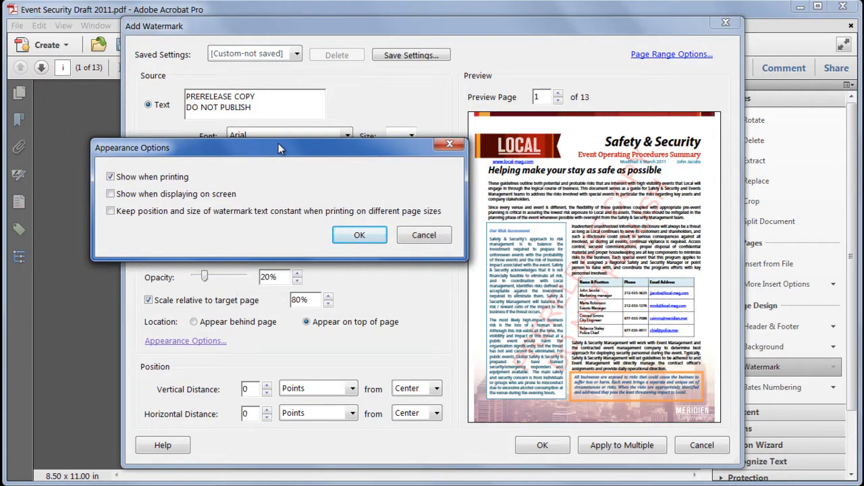
click(363, 238)
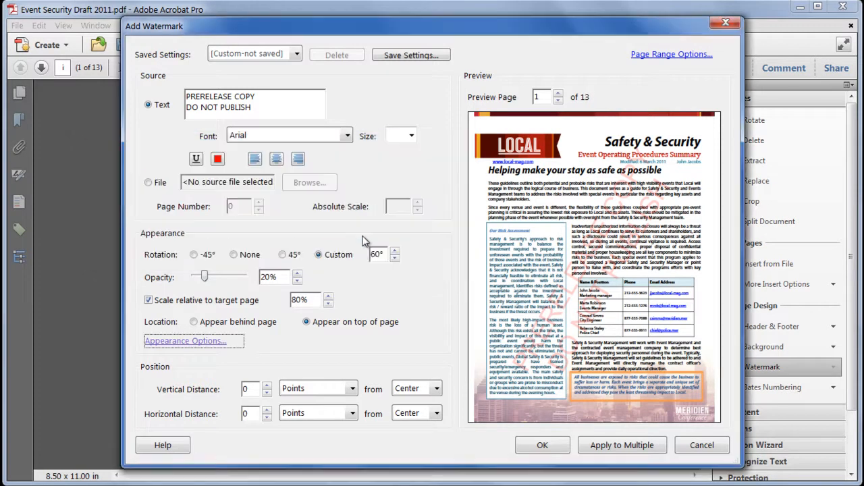
Step: Keep the watermark on all pages, set its vertical distance to 0.2 points from center, and apply it to the document
click(678, 55)
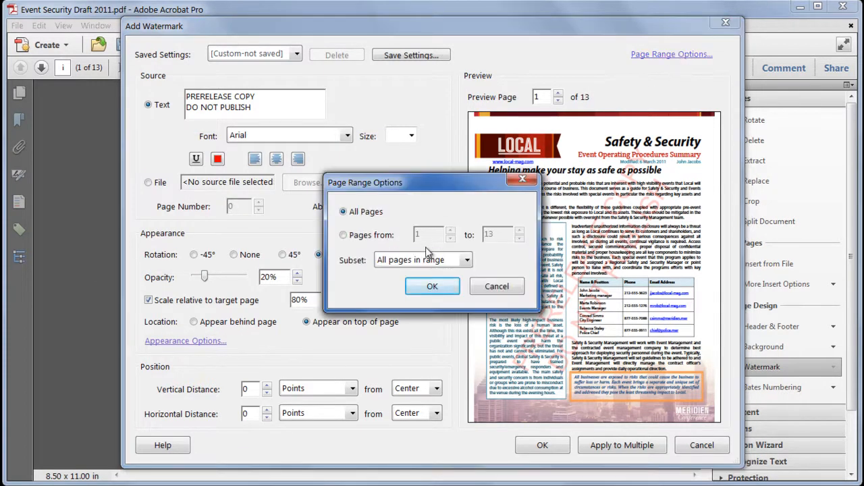
click(432, 287)
click(267, 386)
click(268, 394)
click(268, 394)
click(267, 394)
click(267, 395)
click(267, 394)
click(267, 394)
click(268, 395)
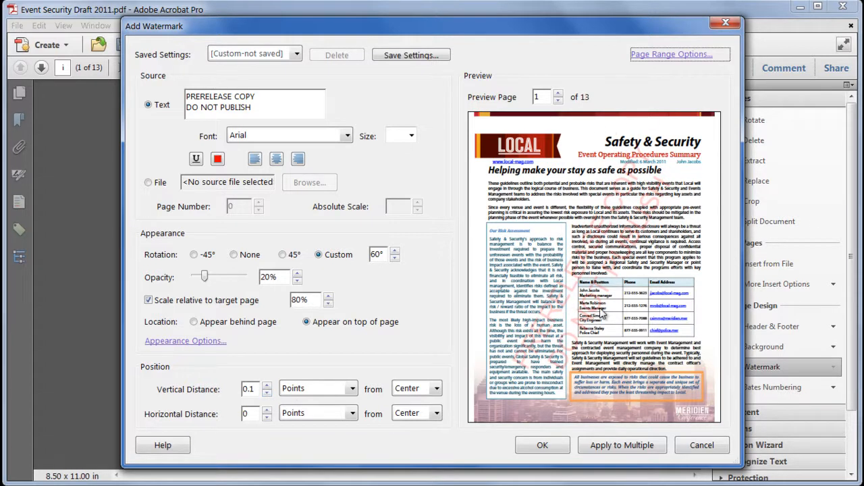
click(267, 394)
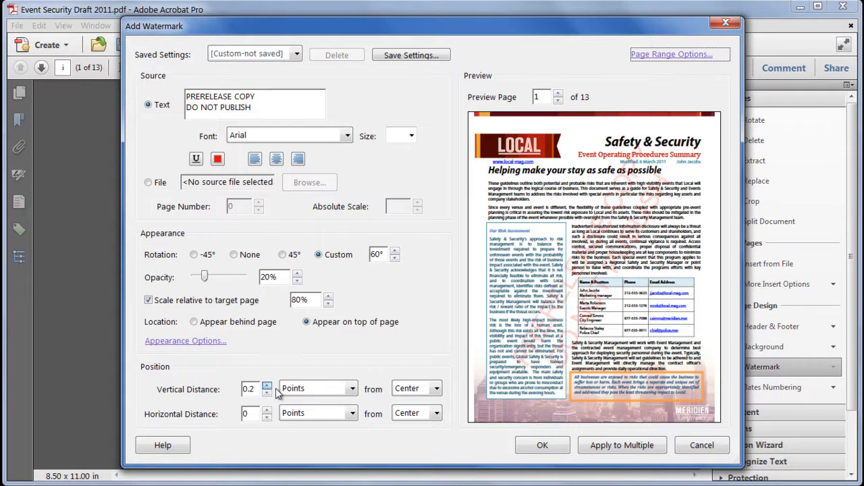
click(556, 448)
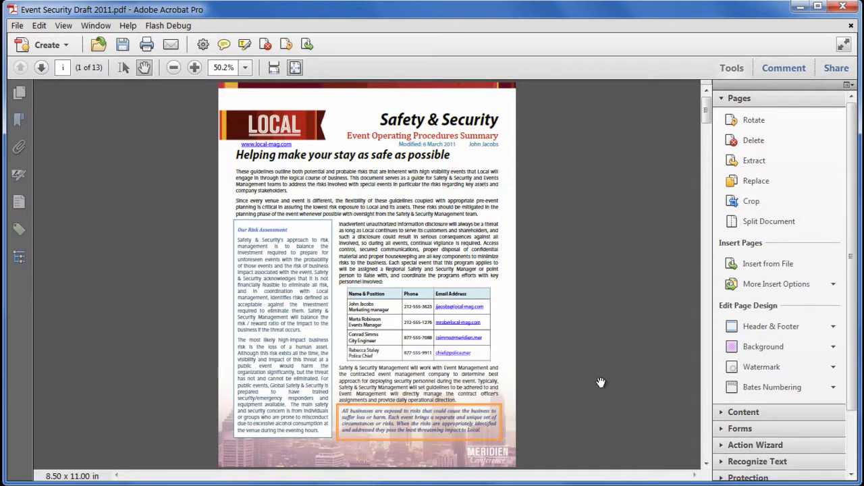
Step: Save a Reader Extended PDF with commenting and measuring enabled as "Event Security Draft 2011 for the important client.pdf"
click(16, 26)
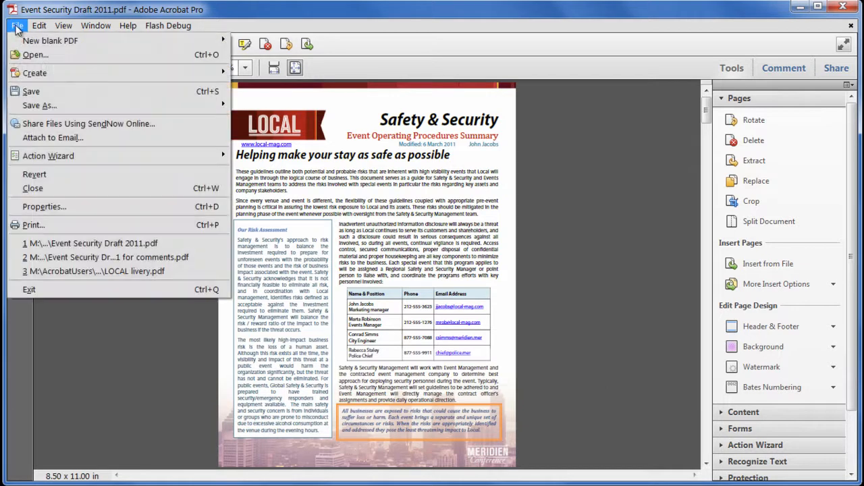
mouse_move(82, 109)
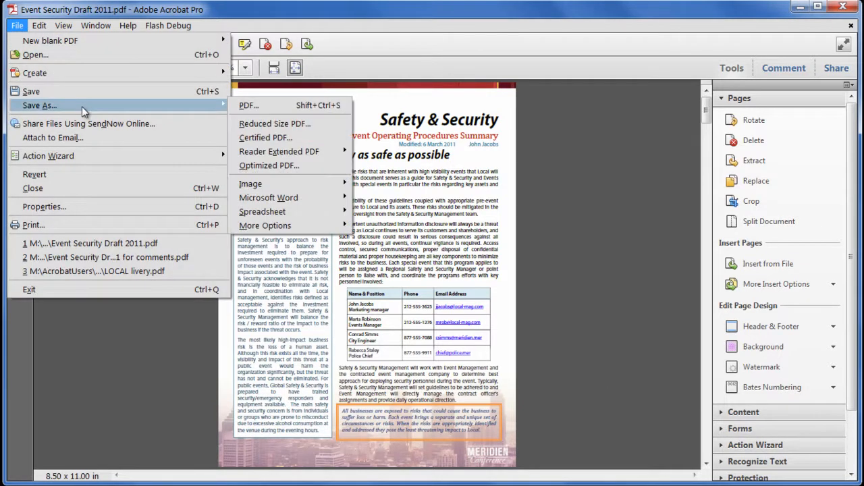
mouse_move(300, 154)
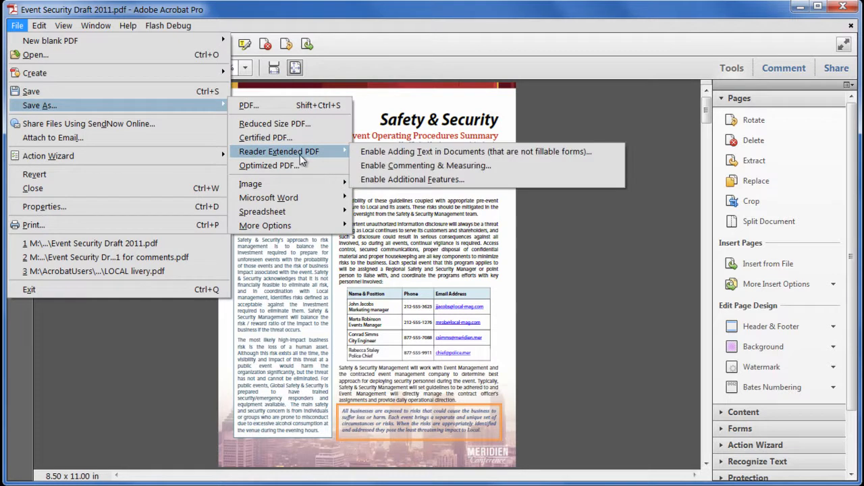
click(505, 166)
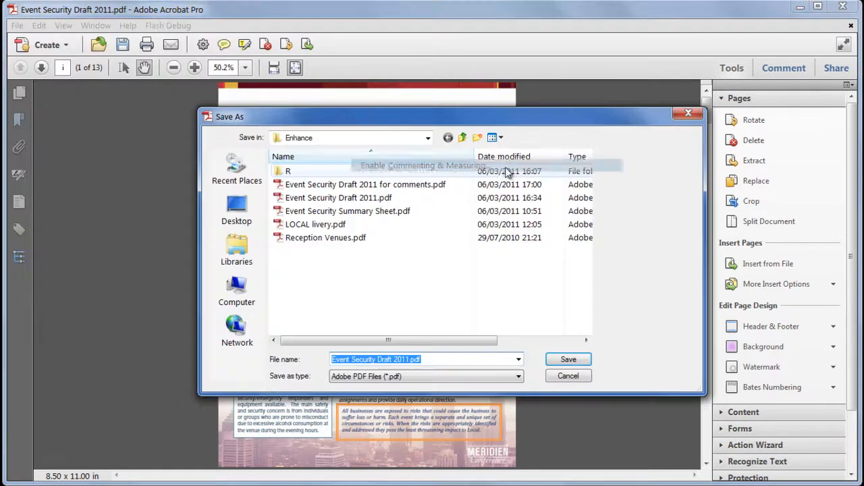
click(405, 359)
text(for )
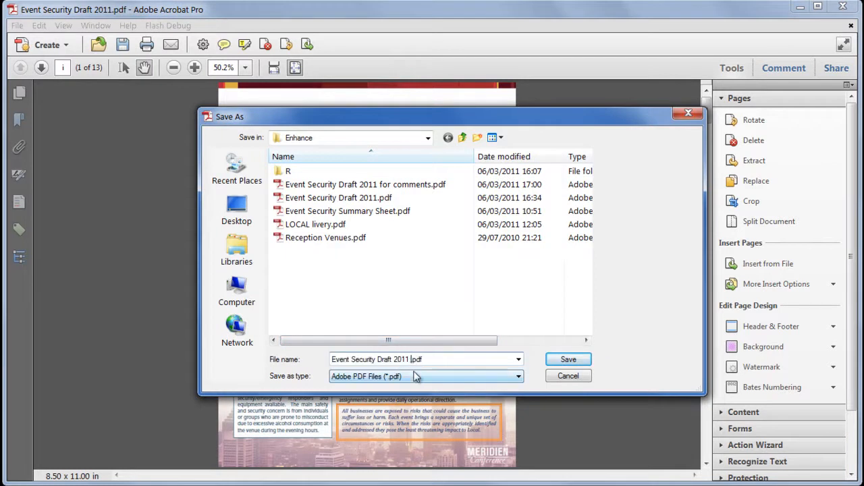
text(the important client)
key(Return)
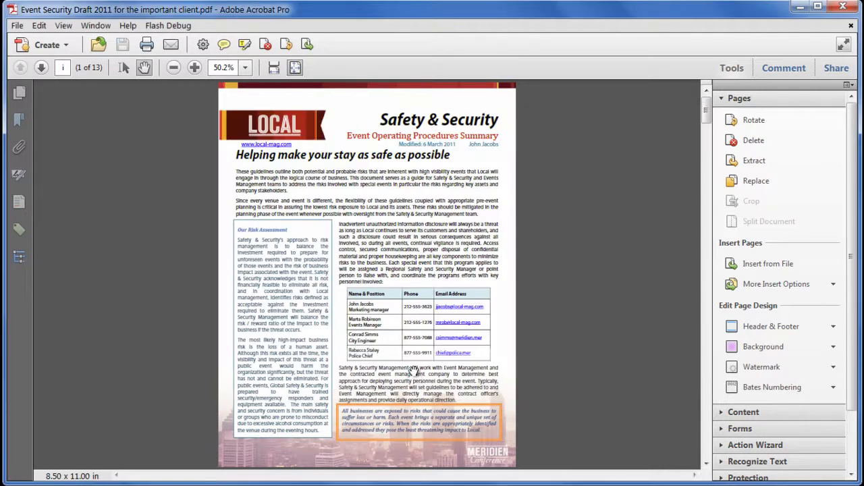
Step: Show the options for sending the file, look through the document to its last page, and hide the sharing options again
click(836, 68)
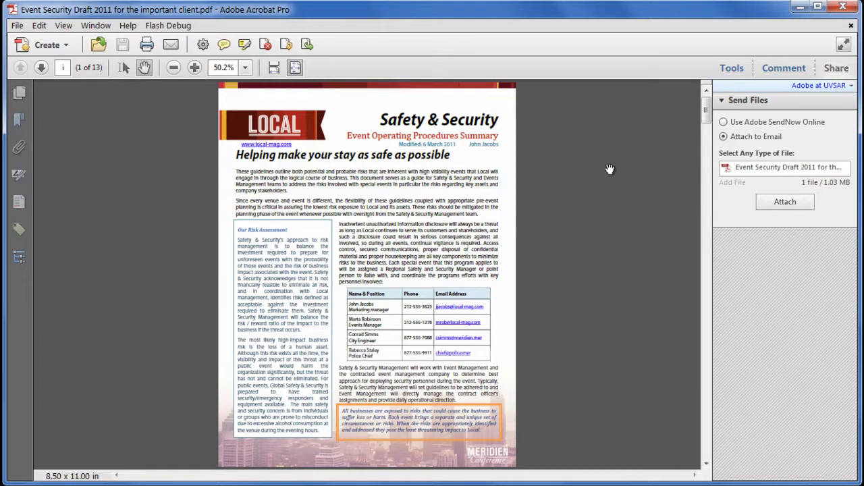
drag(707, 124, 708, 162)
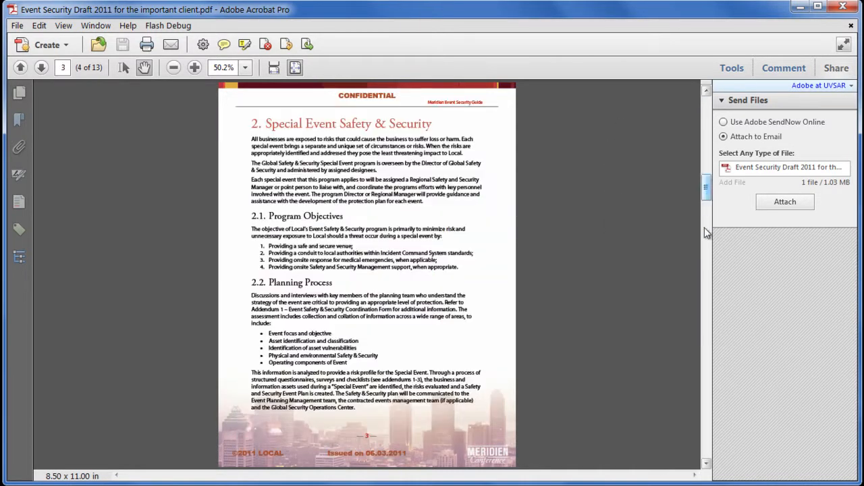
scroll(687, 285, down, 10)
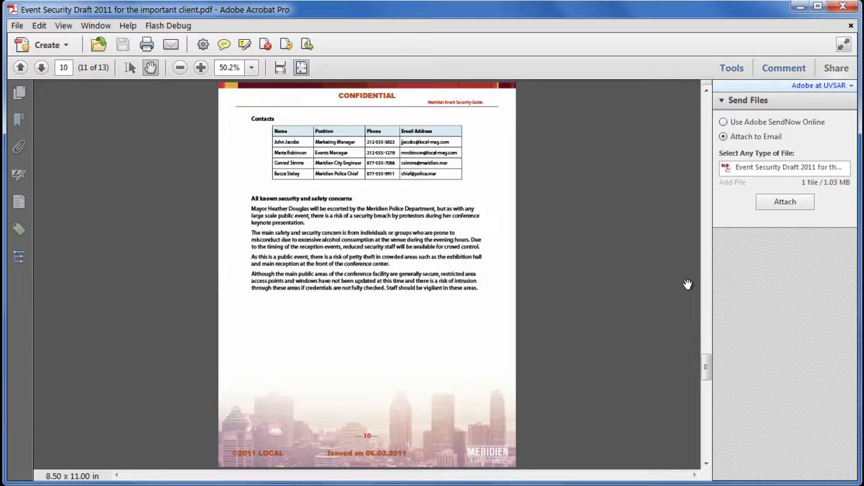
drag(706, 364, 710, 432)
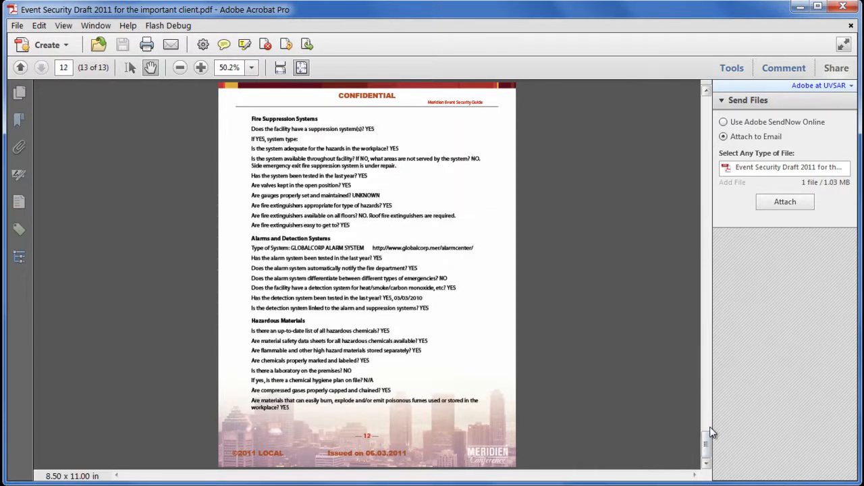
click(837, 68)
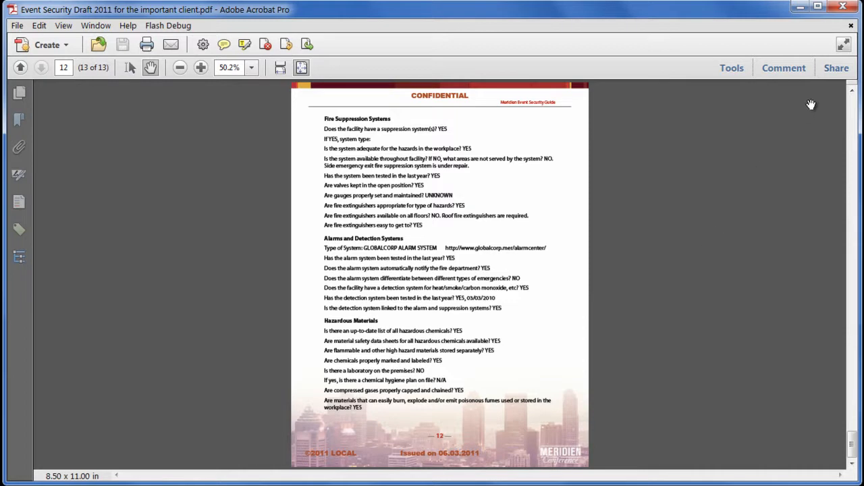
Step: Close the client copy, reopen the original Event Security Draft 2011.pdf, and look at its first pages
click(850, 25)
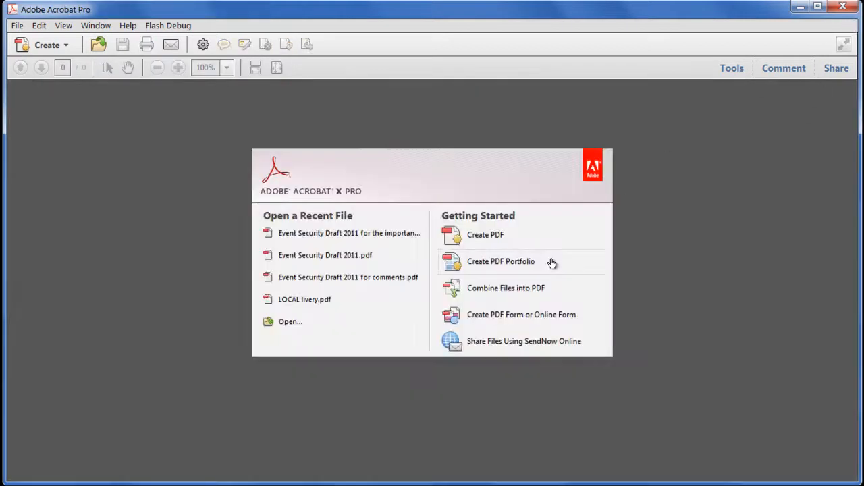
click(338, 255)
scroll(338, 255, down, 8)
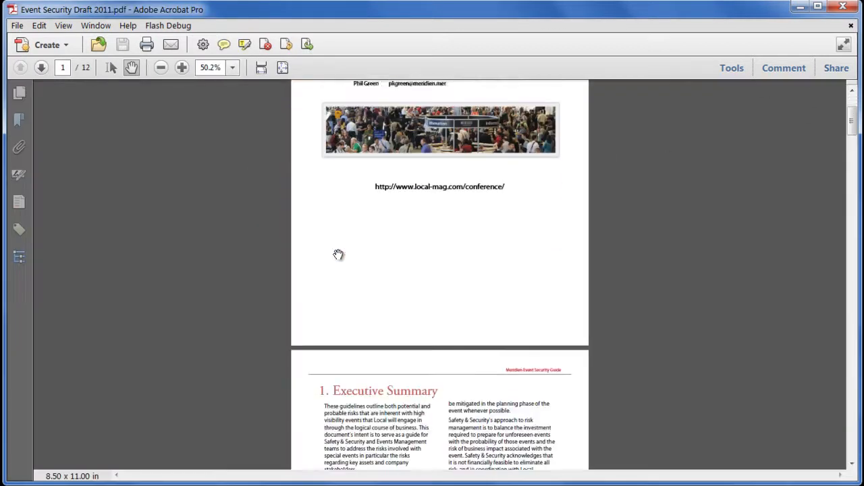
Step: Run the Prepare Draft action on the open document to set its open options and add the background, header and footer, and watermark
scroll(338, 255, up, 6)
scroll(338, 254, up, 2)
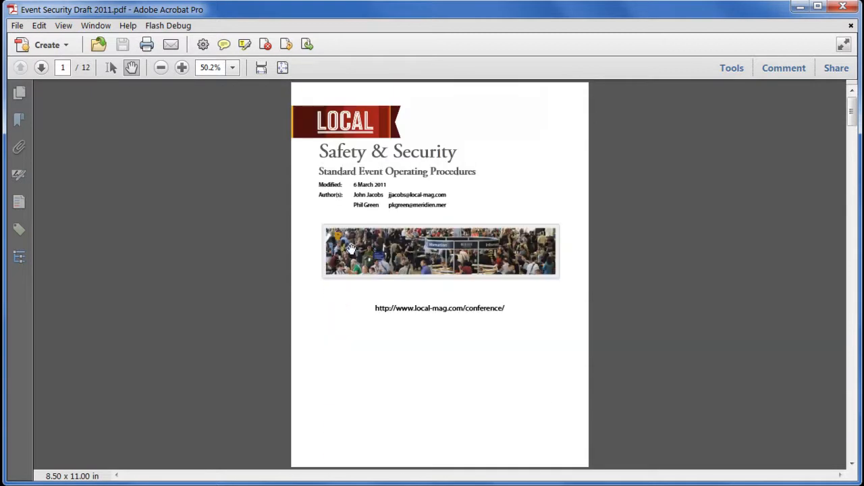
click(732, 69)
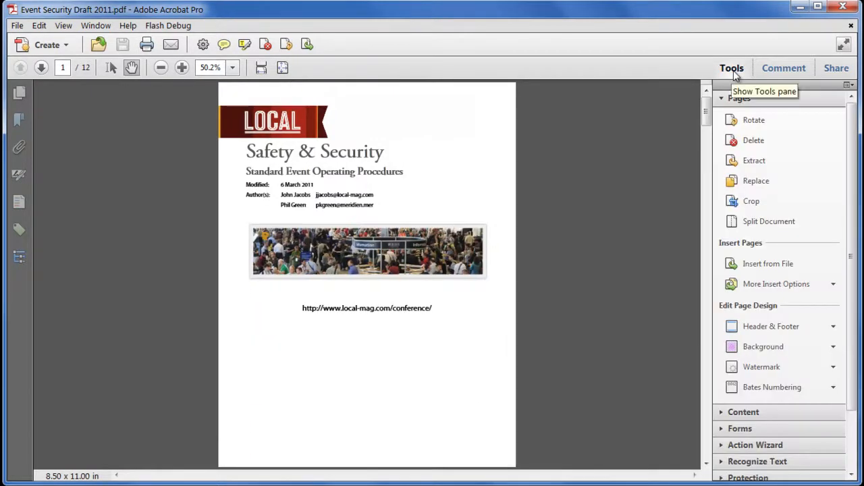
click(739, 98)
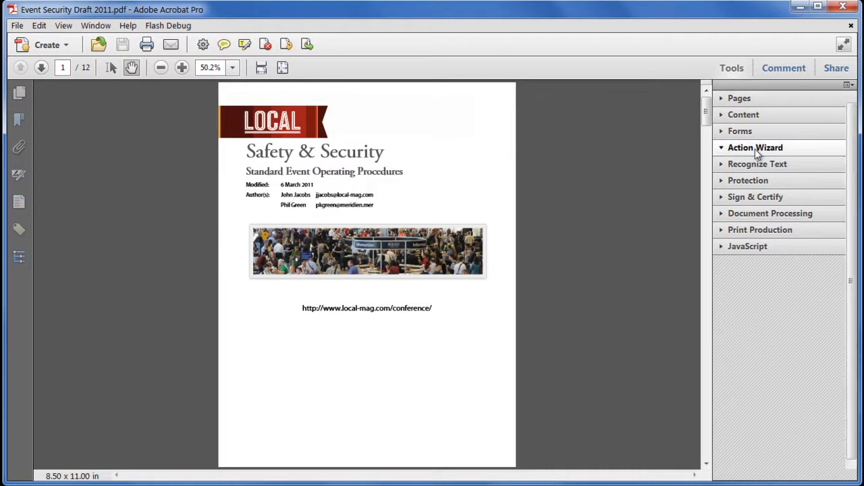
click(755, 149)
click(786, 235)
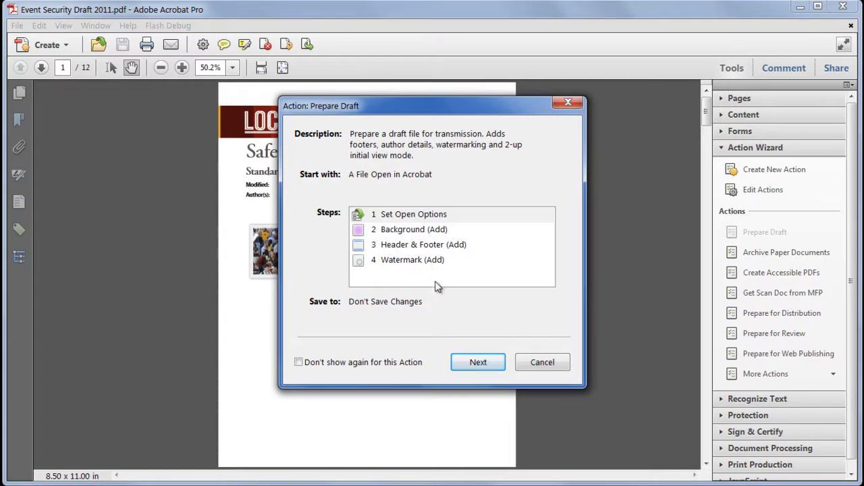
click(478, 363)
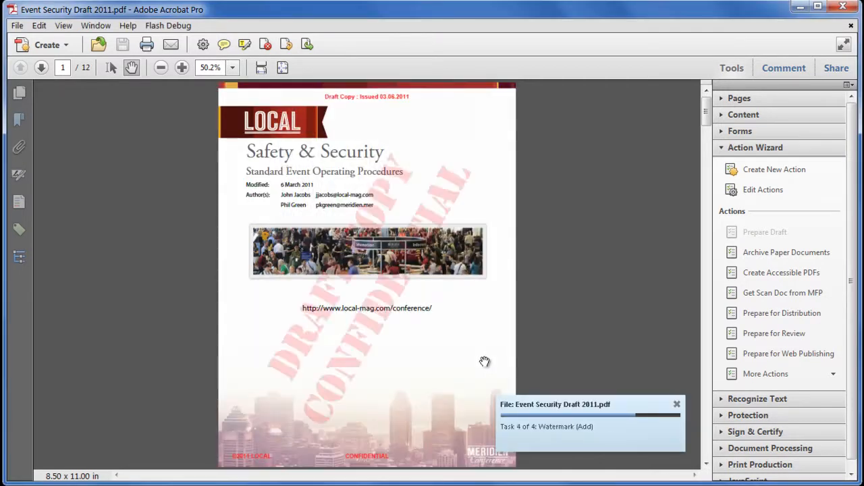
click(442, 259)
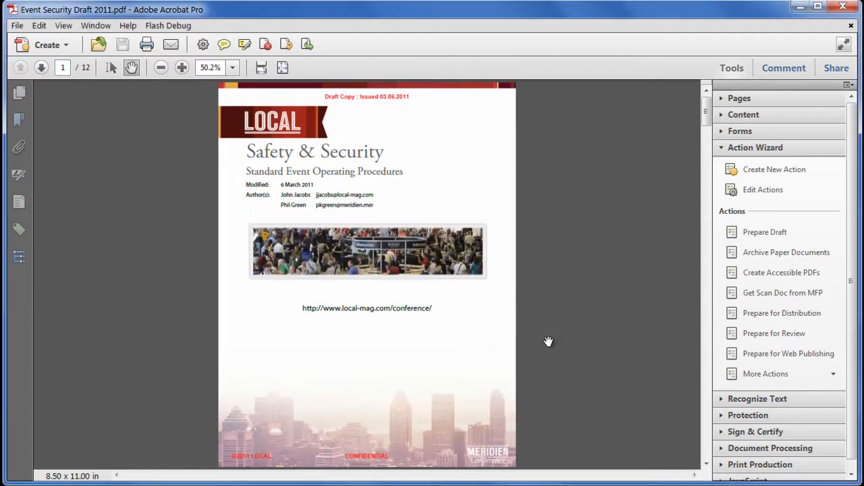
Step: Look through the first pages, check the print preview for the watermark, and close it without printing
scroll(548, 341, down, 15)
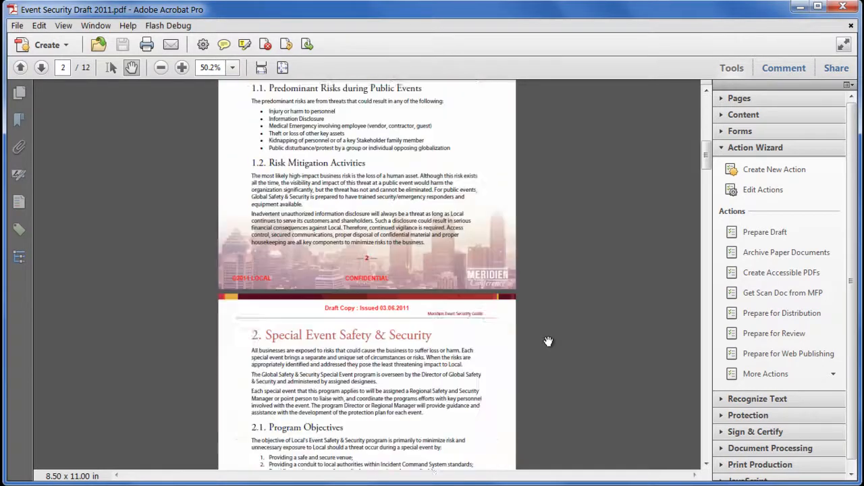
scroll(548, 341, down, 1)
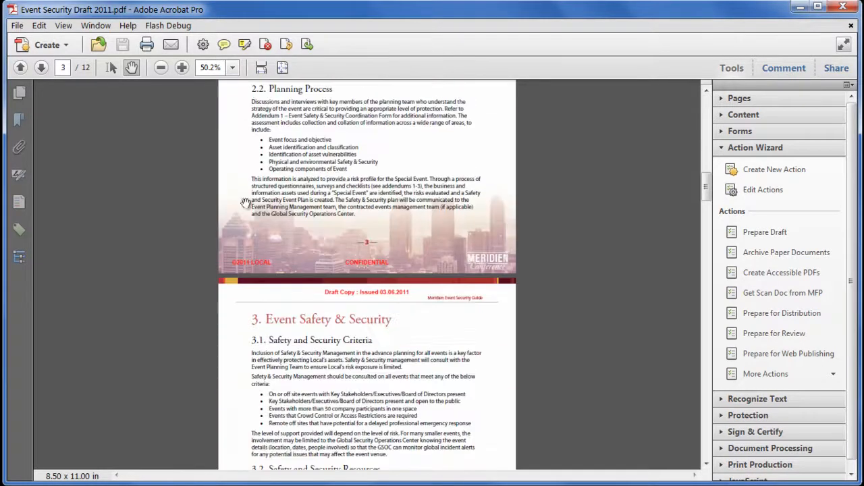
click(17, 26)
click(78, 222)
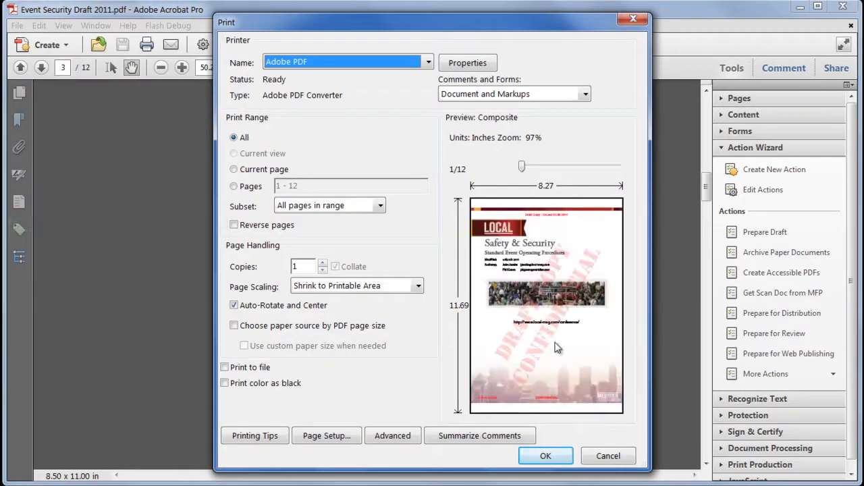
click(633, 20)
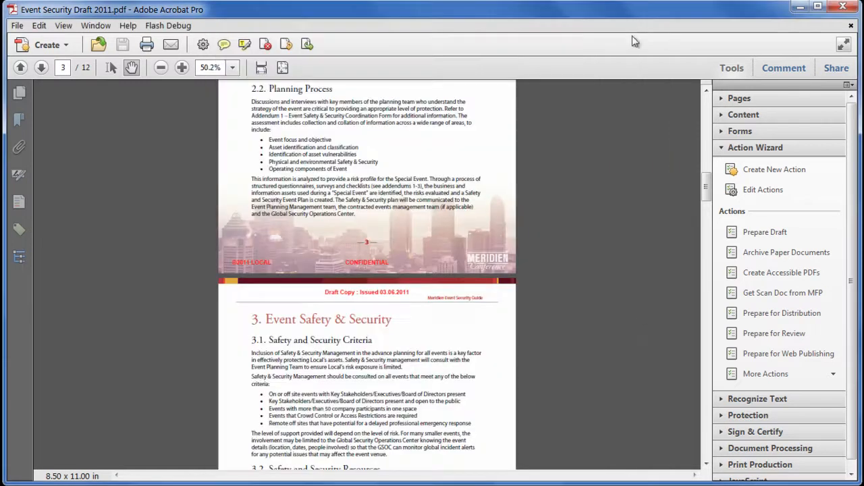